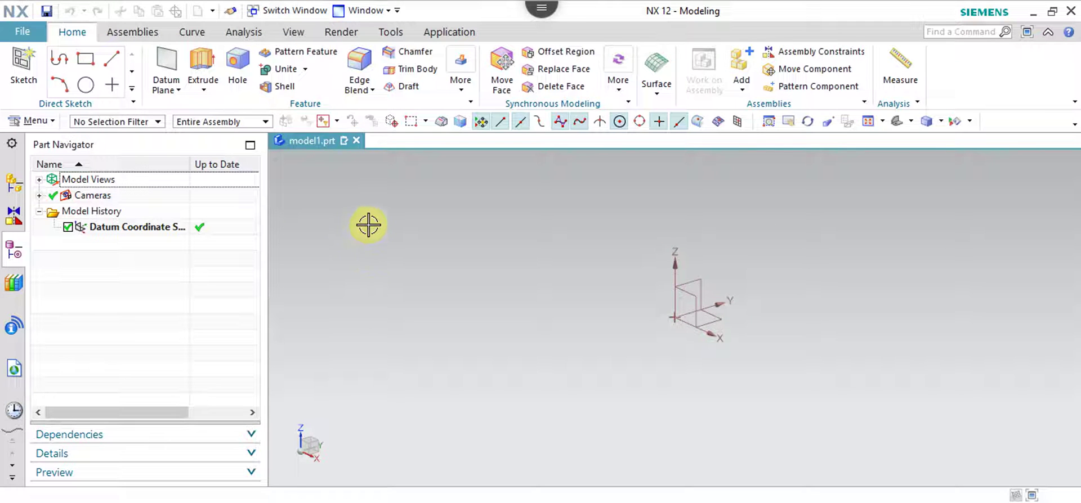
Open the Revolve dialog from the Extrude dropdown on the Home tab.
{"action": "left_click", "coordinate": [204, 91]}
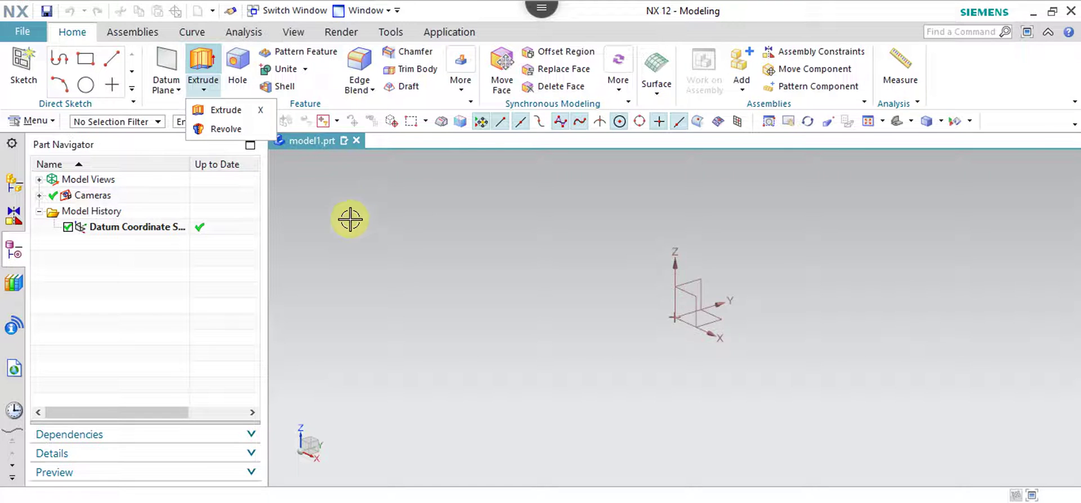
{"action": "left_click", "coordinate": [228, 130]}
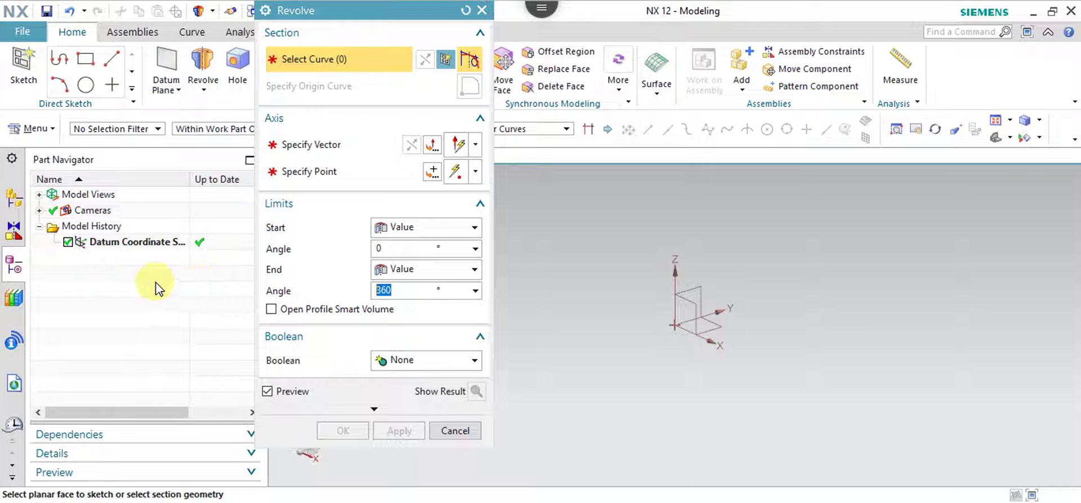
Restart the Revolve feature and begin a sketch on the XZ datum plane.
{"action": "left_click", "coordinate": [483, 11]}
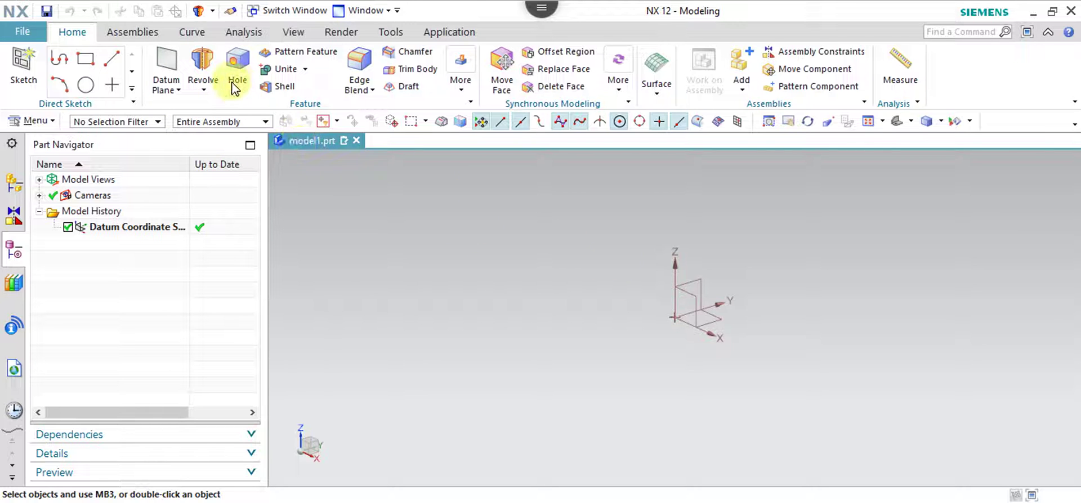
{"action": "left_click", "coordinate": [202, 60]}
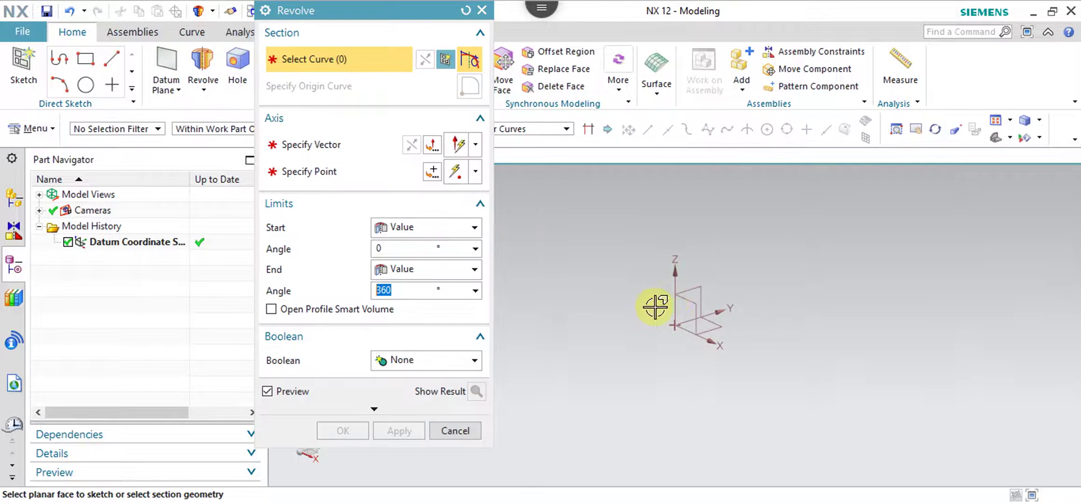
{"action": "left_click", "coordinate": [684, 311]}
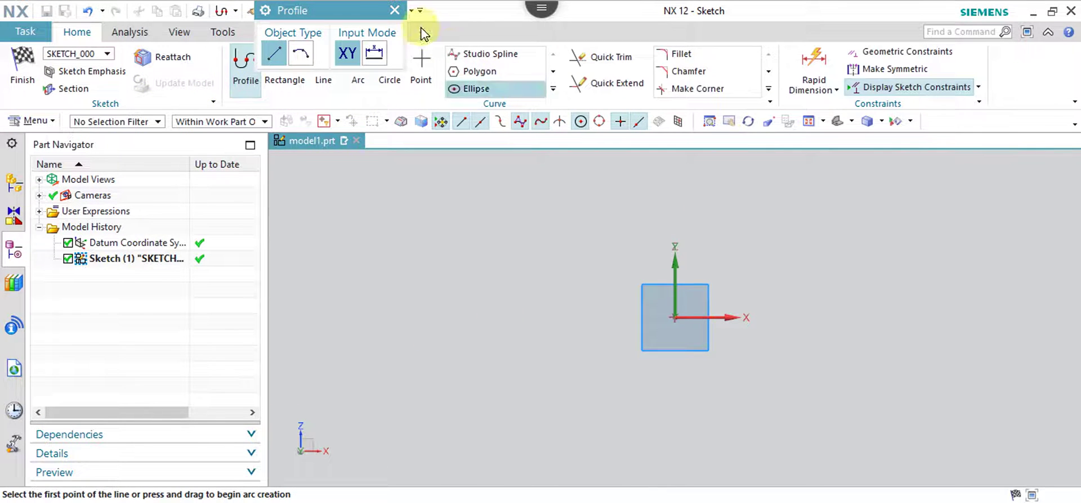
Draw an 80×120 rectangle from the origin and finish the sketch.
{"action": "left_click_drag", "start_coordinate": [264, 11], "coordinate": [547, 54]}
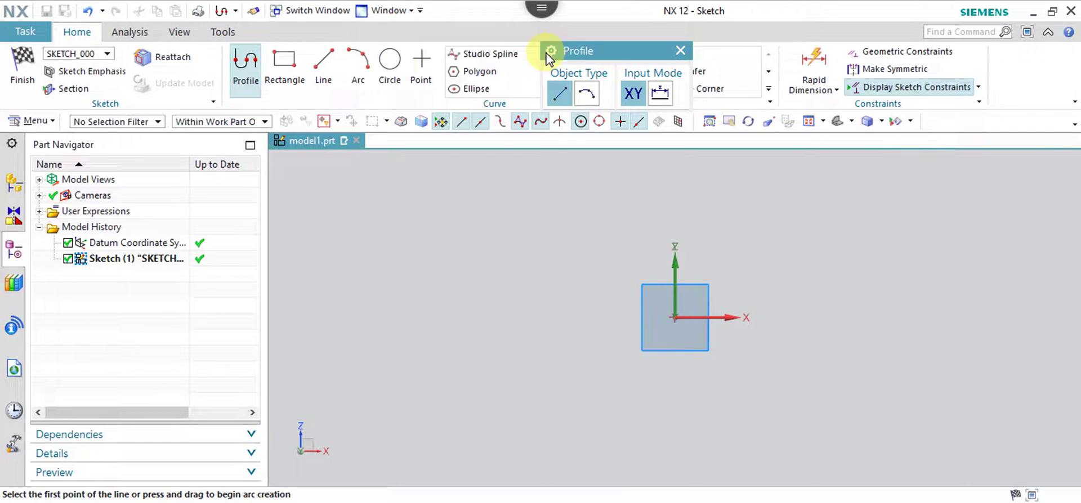
{"action": "left_click", "coordinate": [283, 63]}
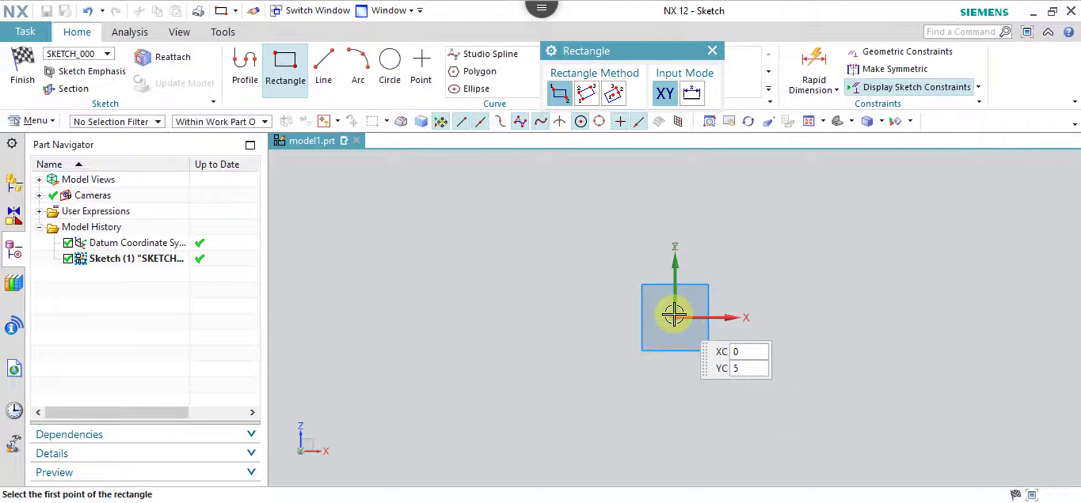
{"action": "left_click", "coordinate": [785, 191]}
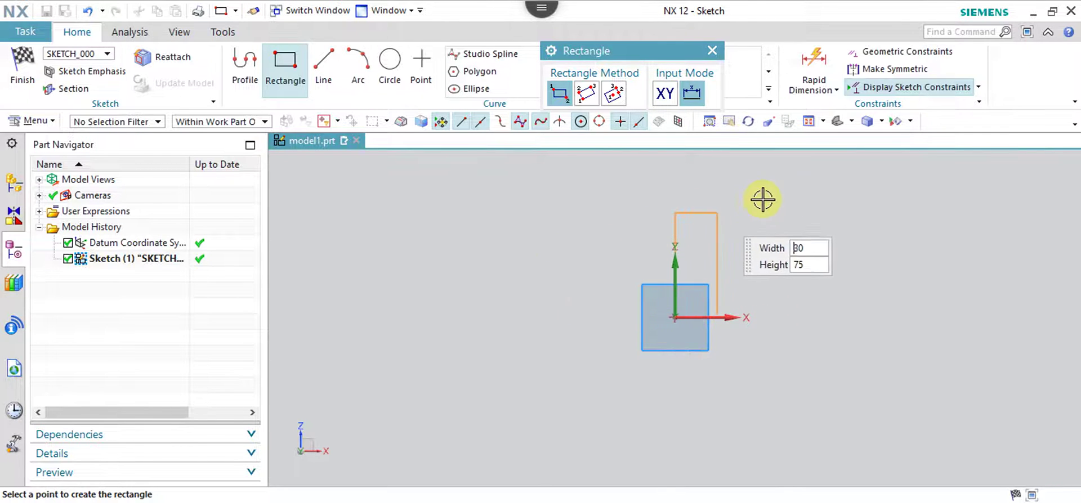
{"action": "left_click", "coordinate": [789, 151]}
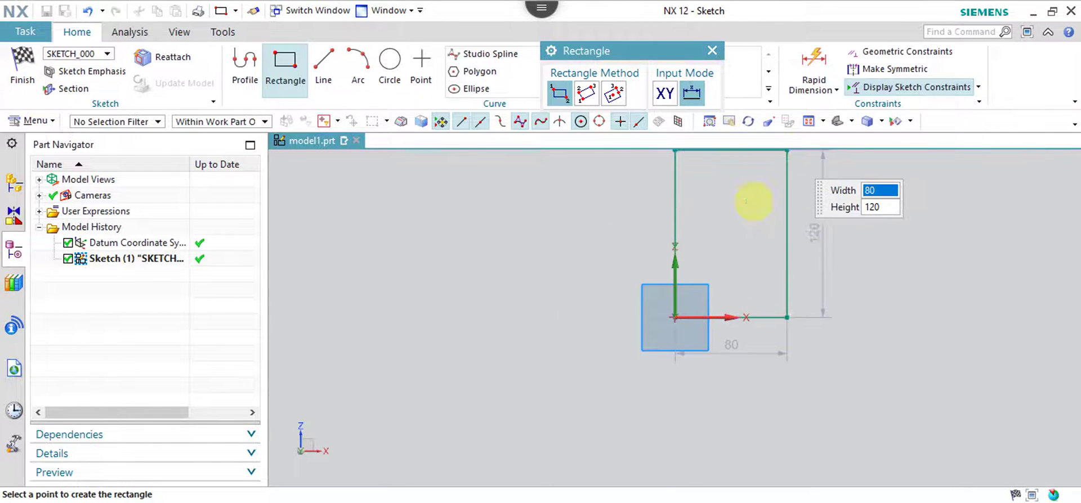
{"action": "left_click", "coordinate": [23, 67]}
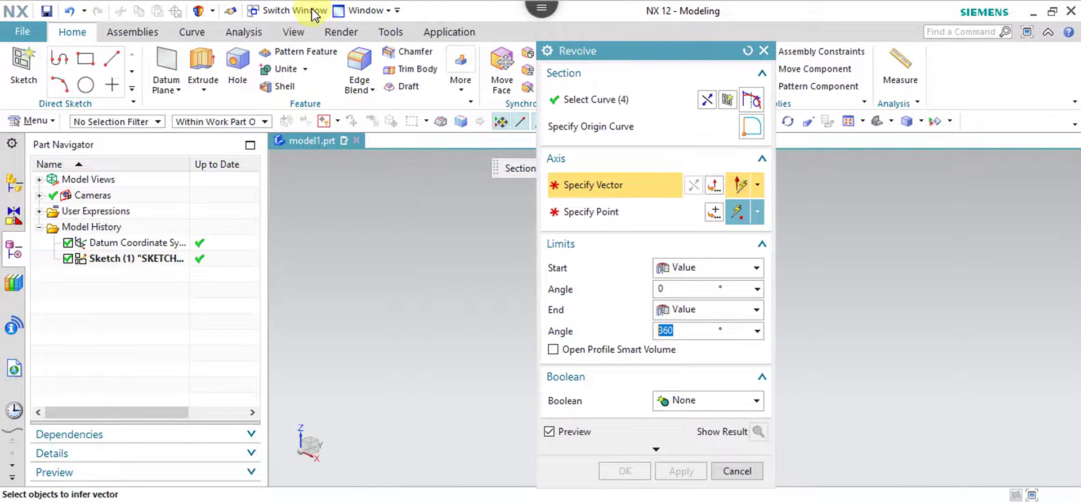
Select Line4 of SKETCH_000 as the revolve axis, giving a 360° cylinder preview.
{"action": "mouse_move", "coordinate": [625, 51]}
{"action": "left_mouse_down"}
{"action": "mouse_move", "coordinate": [298, 11]}
{"action": "mouse_move", "coordinate": [400, 50]}
{"action": "left_mouse_up"}
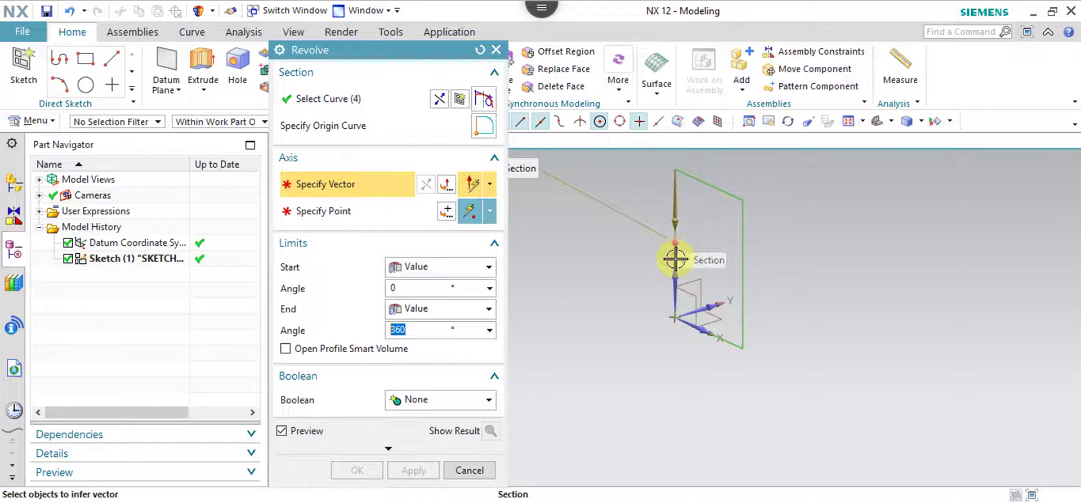
{"action": "middle_click_drag", "start_coordinate": [673, 253], "coordinate": [675, 257]}
{"action": "scroll", "coordinate": [676, 256], "scroll_direction": "down", "scroll_amount": 5}
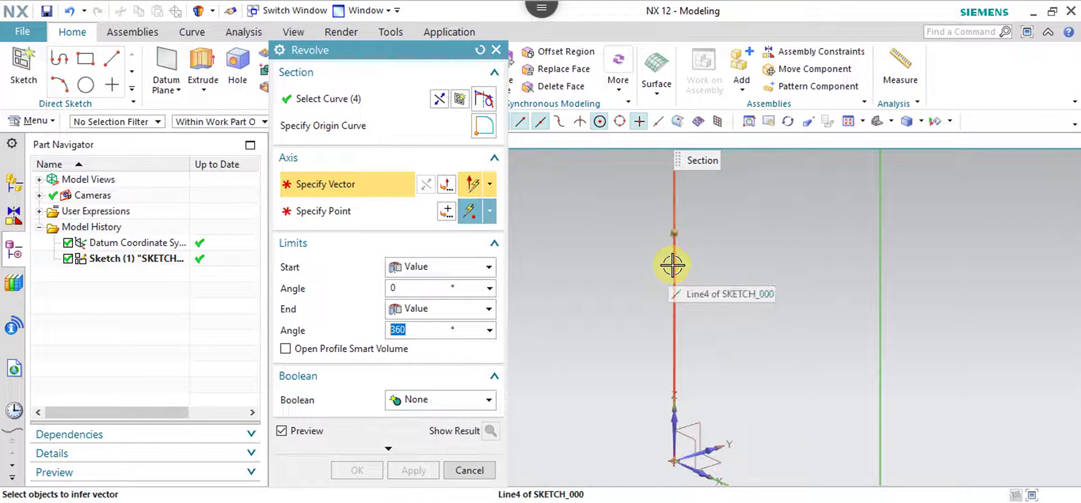
{"action": "left_click", "coordinate": [673, 264]}
{"action": "scroll", "coordinate": [793, 313], "scroll_direction": "down", "scroll_amount": 2}
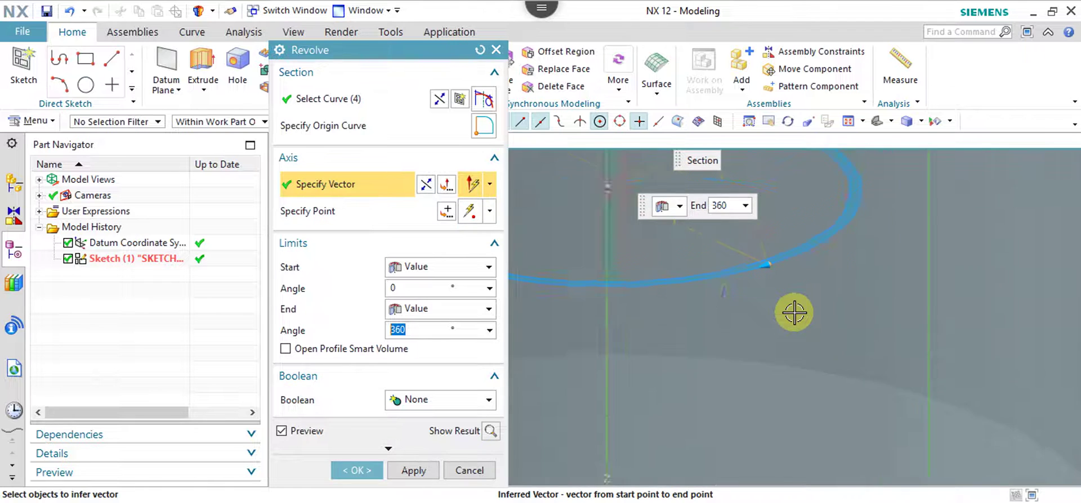
{"action": "scroll", "coordinate": [794, 313], "scroll_direction": "up", "scroll_amount": 5}
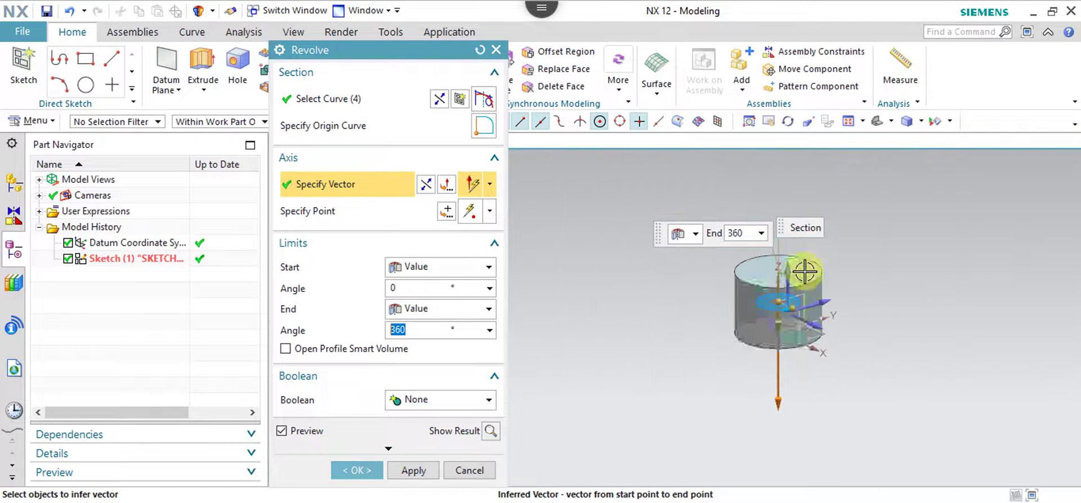
{"action": "scroll", "coordinate": [788, 281], "scroll_direction": "down", "scroll_amount": 2}
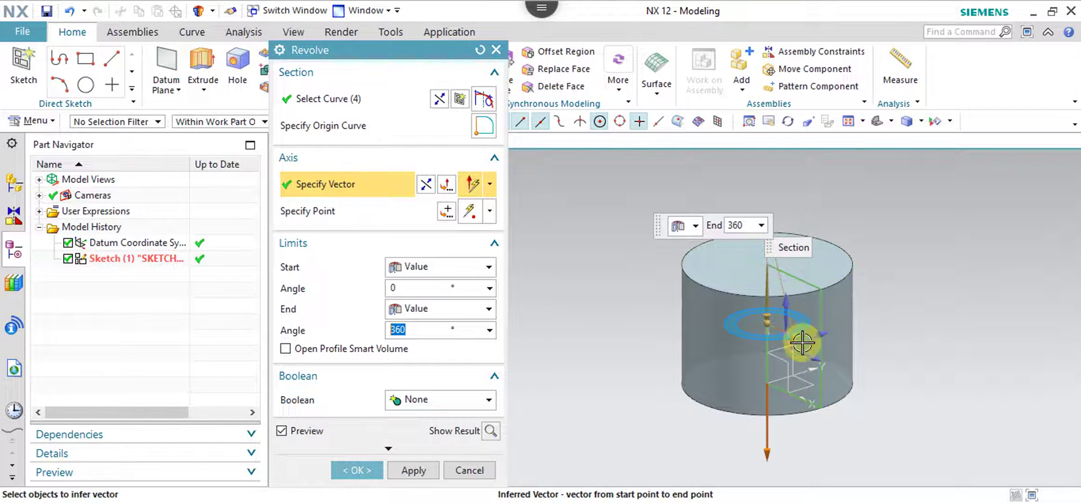
Set the revolve Start Angle to 0° (after briefly trying 15°) and End Angle to 180°.
{"action": "left_click", "coordinate": [403, 288]}
{"action": "type", "text": "15"}
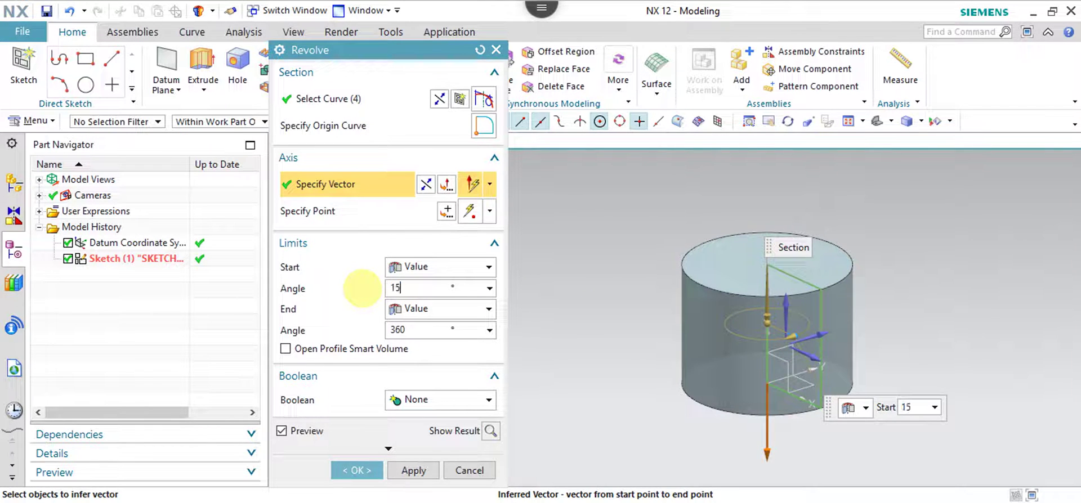
{"action": "key", "text": "Return"}
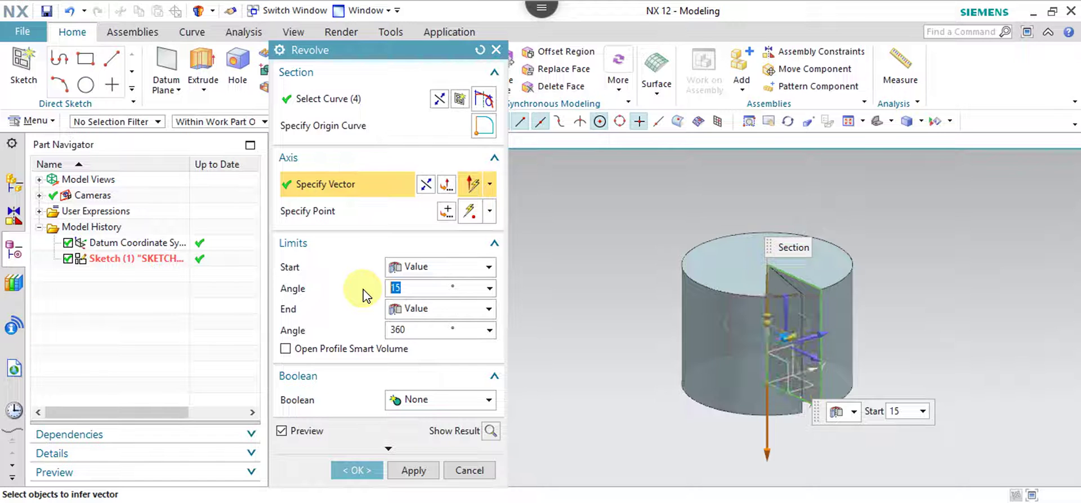
{"action": "middle_click_drag", "start_coordinate": [838, 328], "coordinate": [893, 311]}
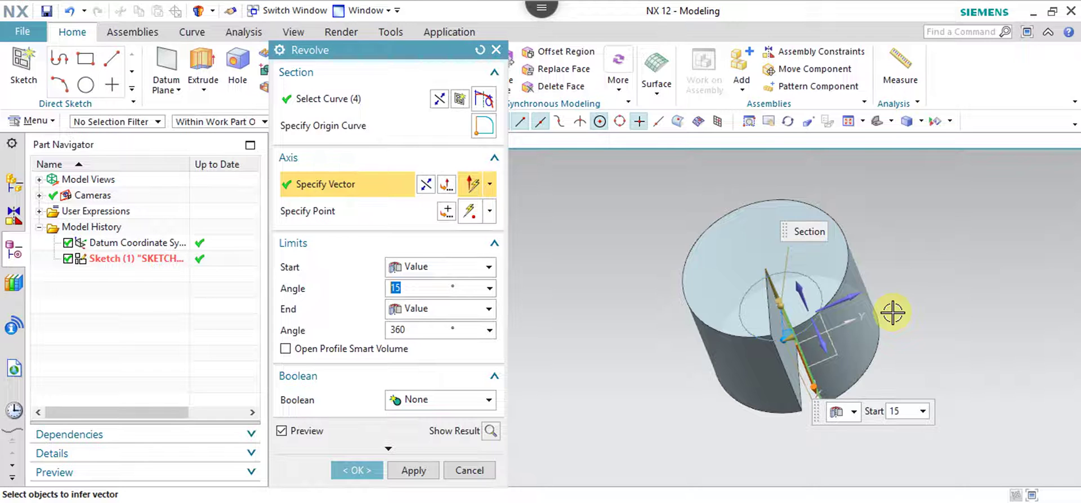
{"action": "left_click", "coordinate": [412, 288]}
{"action": "key", "text": "BackSpace"}
{"action": "key", "text": "BackSpace"}
{"action": "type", "text": "0"}
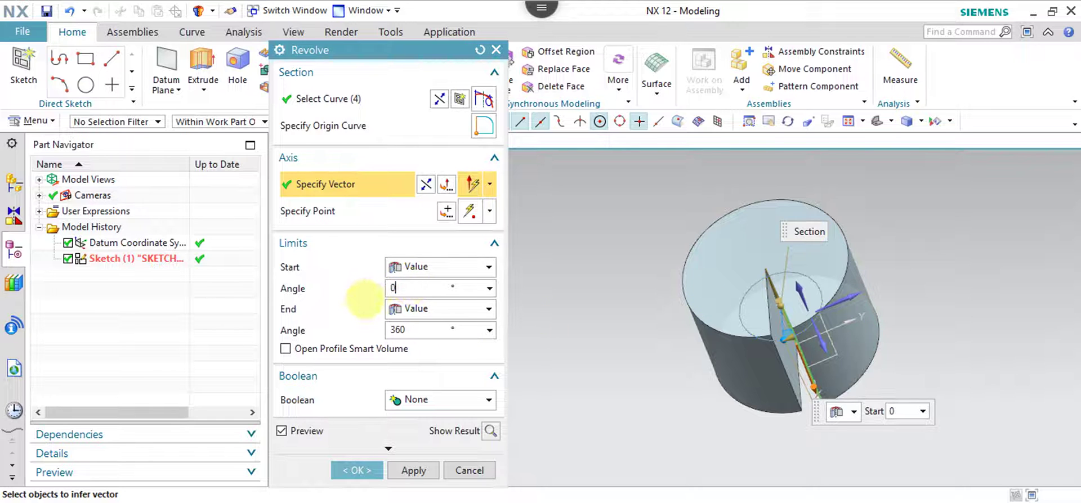
{"action": "left_click", "coordinate": [425, 330]}
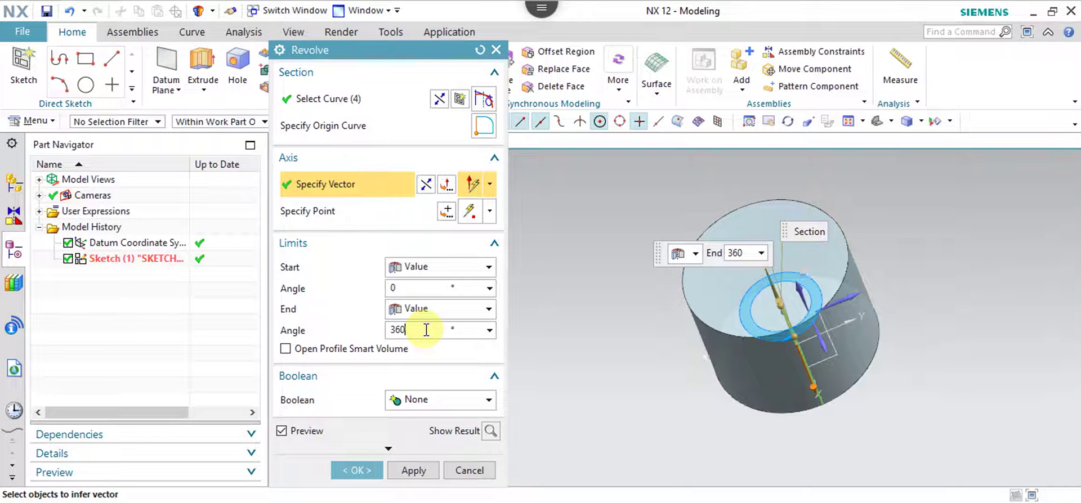
{"action": "double_click", "coordinate": [378, 330]}
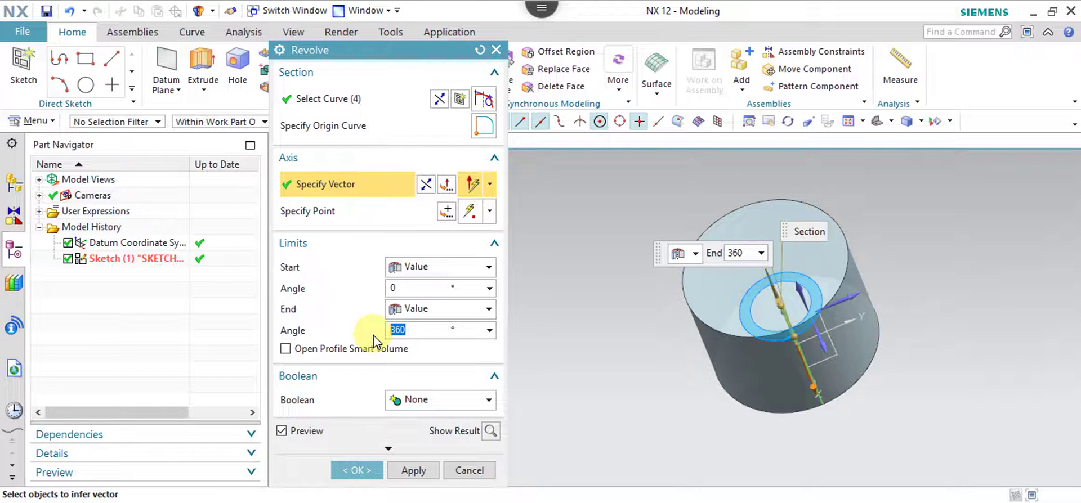
{"action": "type", "text": "180"}
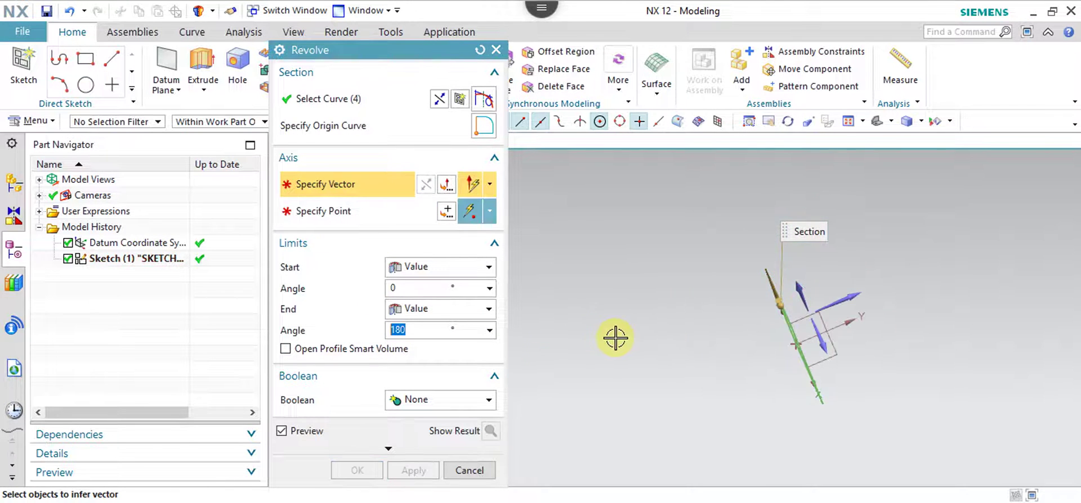
Use Line3 as the revolve axis and check the 180° half-cylinder with Show Result.
{"action": "mouse_move", "coordinate": [614, 335]}
{"action": "middle_mouse_down"}
{"action": "mouse_move", "coordinate": [687, 309]}
{"action": "mouse_move", "coordinate": [640, 282]}
{"action": "mouse_move", "coordinate": [603, 297]}
{"action": "middle_mouse_up"}
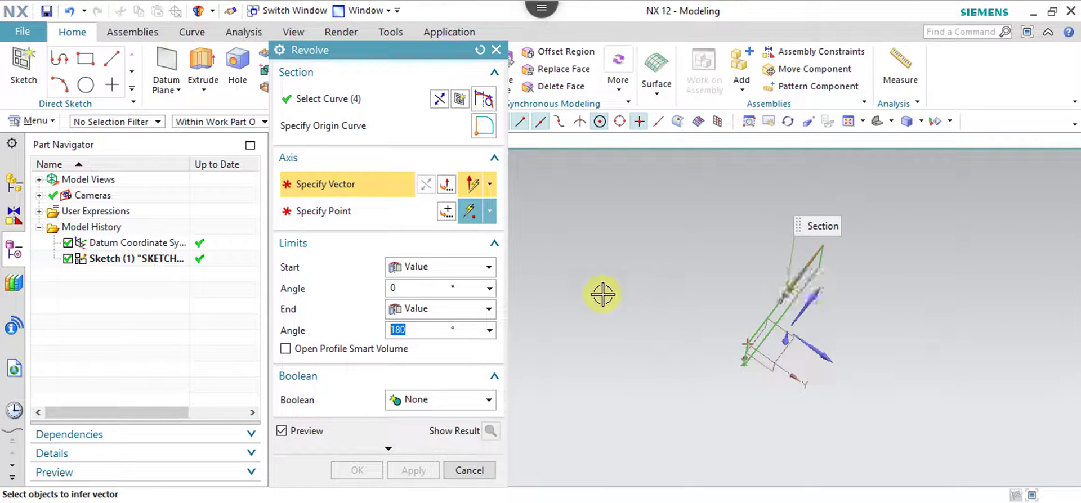
{"action": "middle_click_drag", "start_coordinate": [721, 312], "coordinate": [772, 369]}
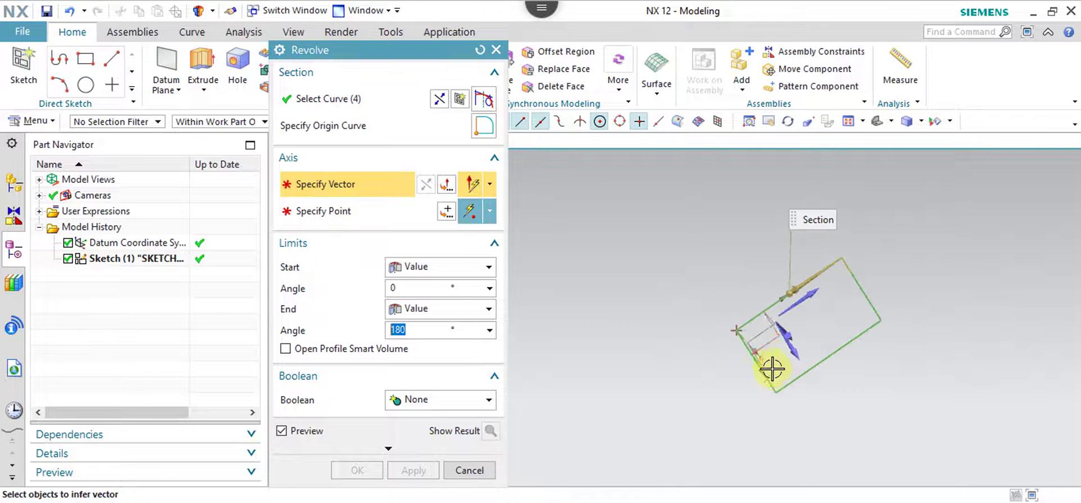
{"action": "left_click", "coordinate": [869, 292]}
{"action": "middle_click_drag", "start_coordinate": [865, 290], "coordinate": [687, 394]}
{"action": "left_click", "coordinate": [440, 336]}
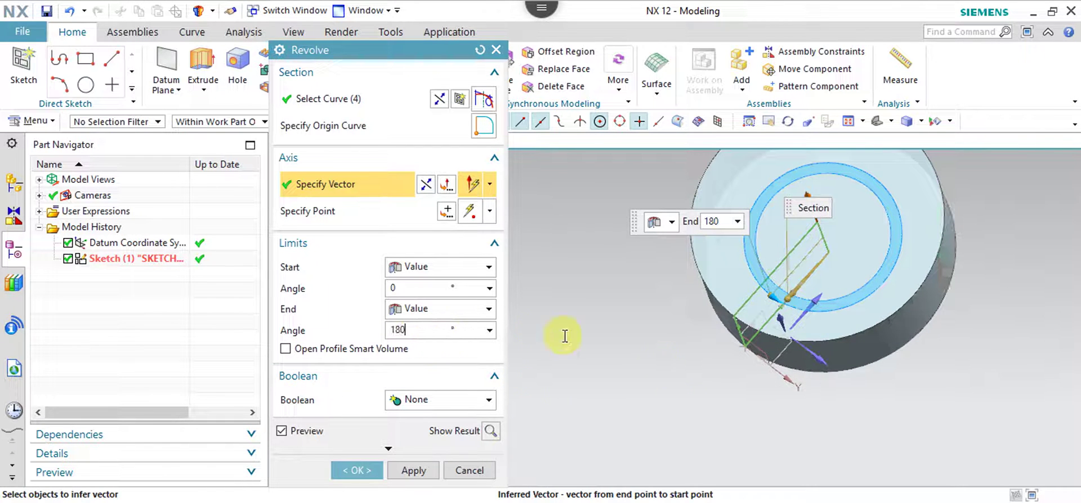
{"action": "middle_click_drag", "start_coordinate": [743, 349], "coordinate": [752, 298]}
{"action": "left_click", "coordinate": [489, 433]}
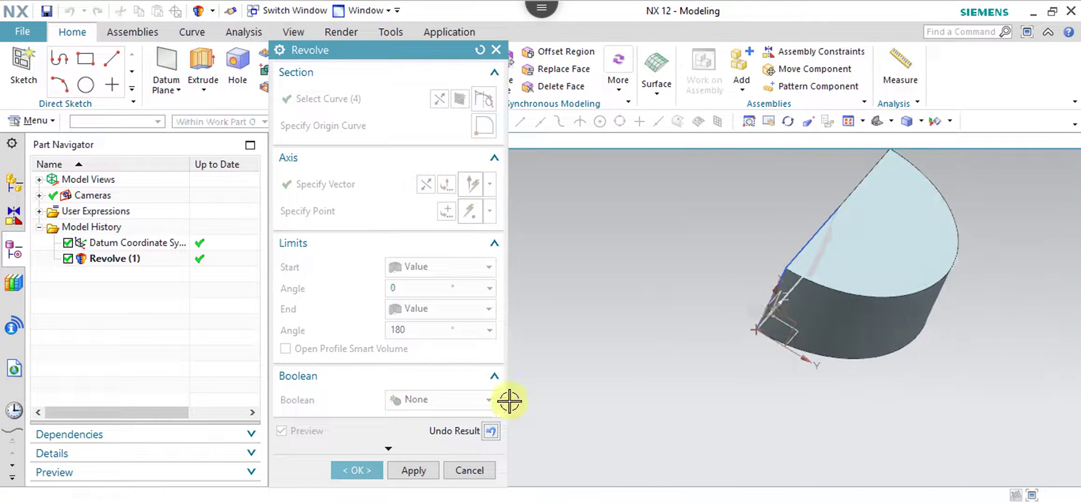
{"action": "left_click", "coordinate": [491, 432]}
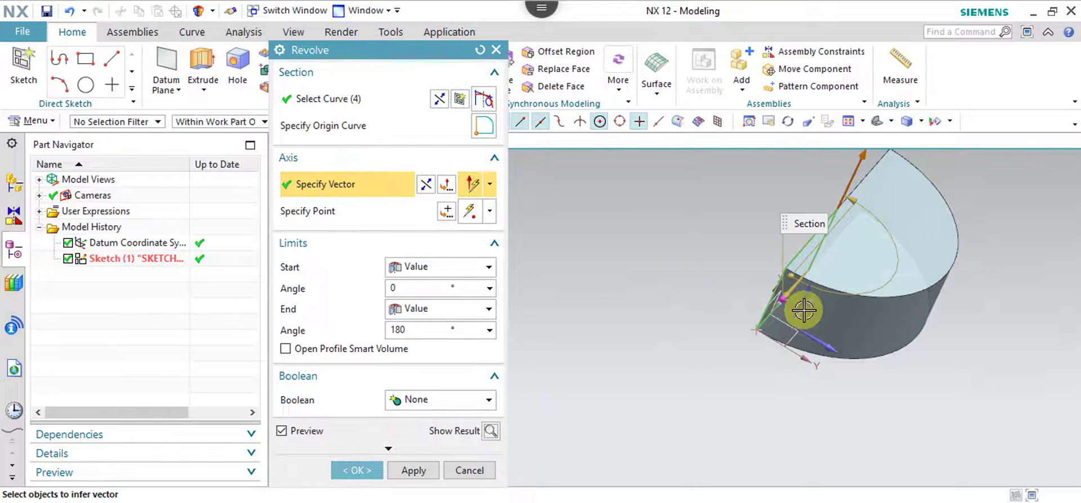
Pick the axis edge, set End Angle back to 360°, and create Revolve (1).
{"action": "mouse_move", "coordinate": [794, 309]}
{"action": "middle_mouse_down"}
{"action": "mouse_move", "coordinate": [776, 294]}
{"action": "mouse_move", "coordinate": [782, 303]}
{"action": "middle_mouse_up"}
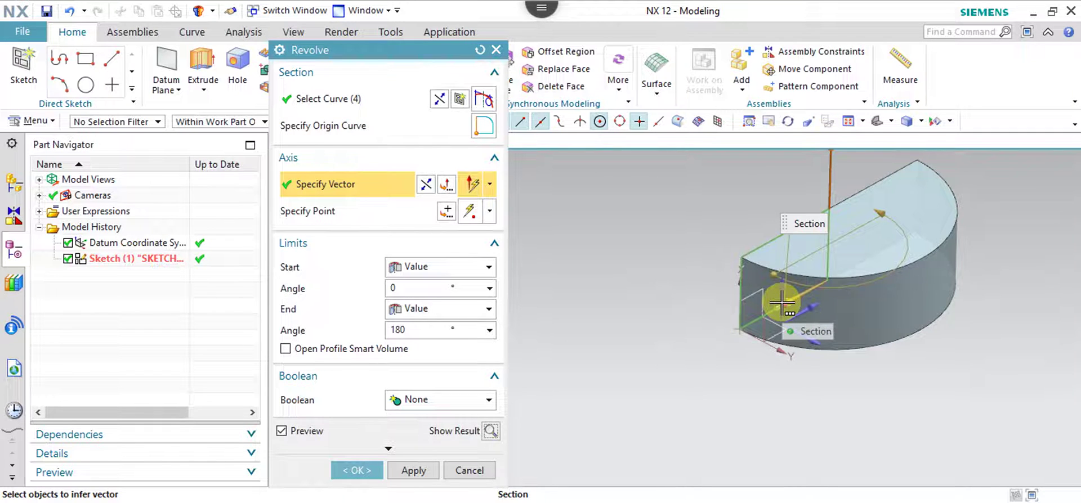
{"action": "left_click", "coordinate": [782, 303]}
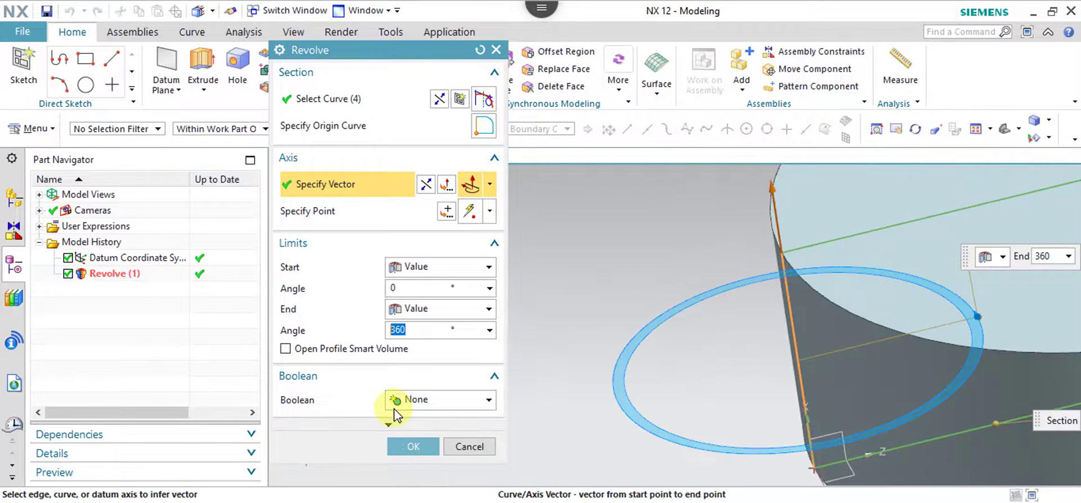
{"action": "left_click", "coordinate": [413, 446]}
Begin a second Revolve with a new Sketch (2) on the XY datum plane.
{"action": "middle_click_drag", "start_coordinate": [695, 456], "coordinate": [953, 458]}
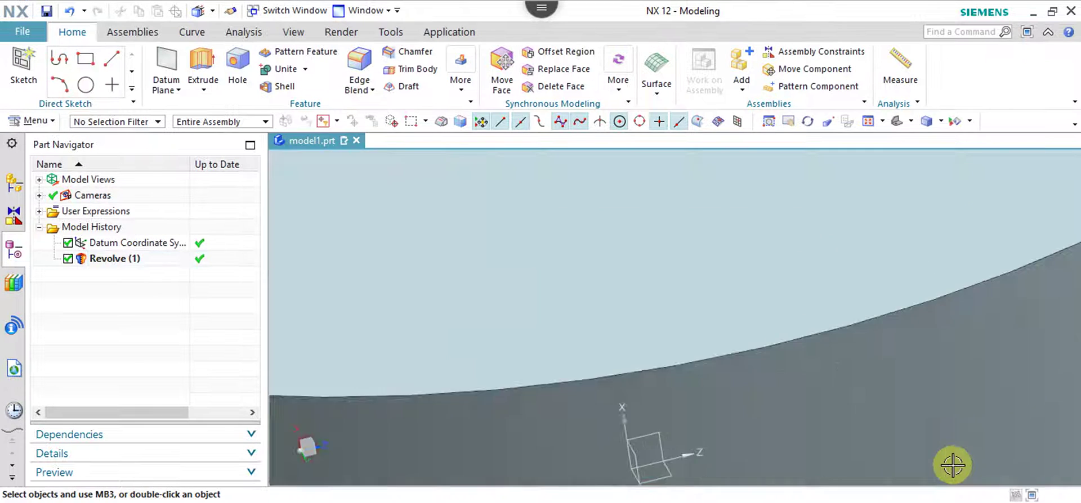
{"action": "scroll", "coordinate": [692, 389], "scroll_direction": "down", "scroll_amount": 5}
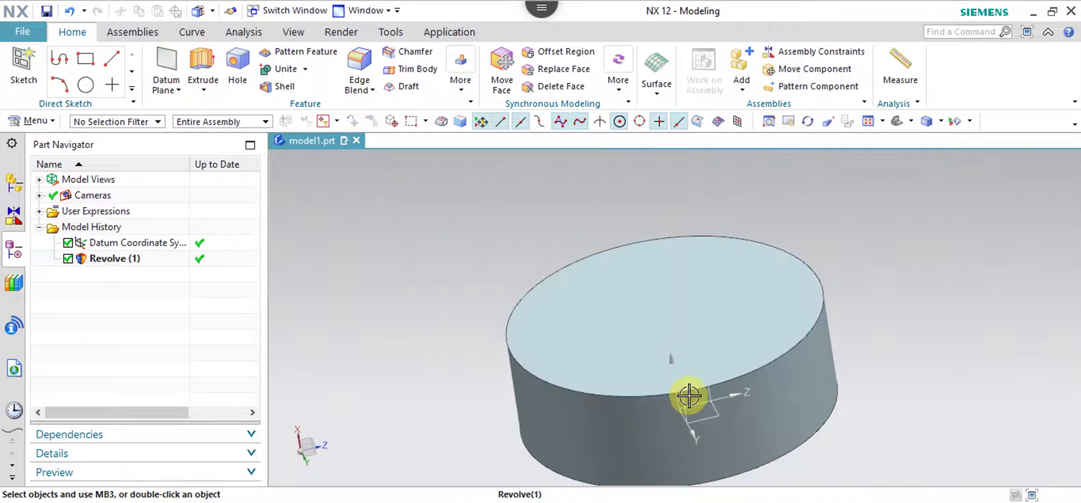
{"action": "middle_click_drag", "start_coordinate": [687, 398], "coordinate": [707, 389]}
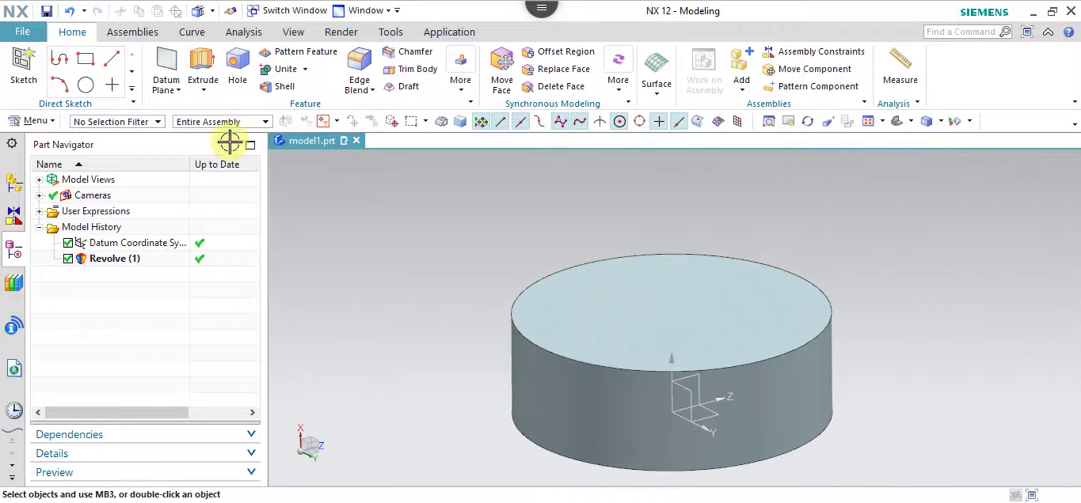
{"action": "left_click", "coordinate": [206, 90]}
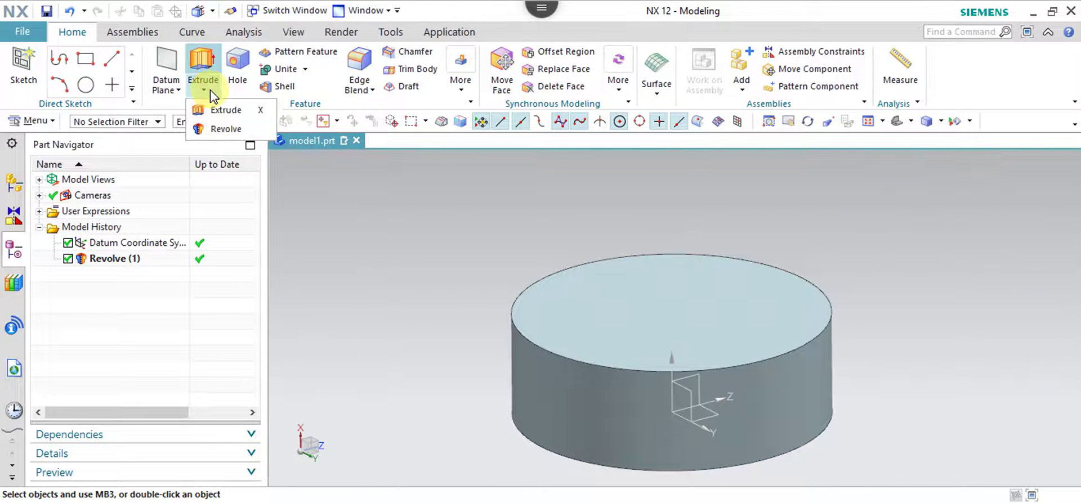
{"action": "left_click", "coordinate": [222, 128]}
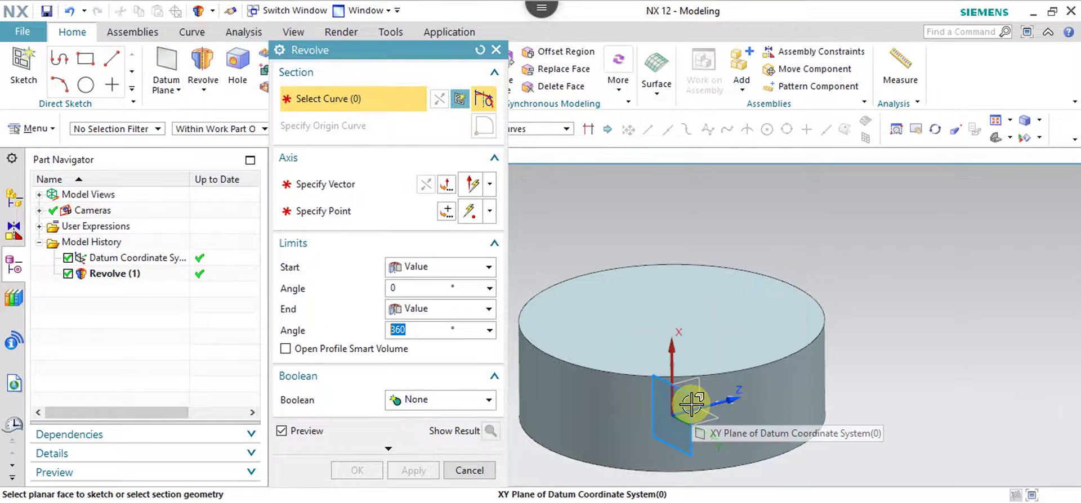
{"action": "left_click", "coordinate": [690, 403]}
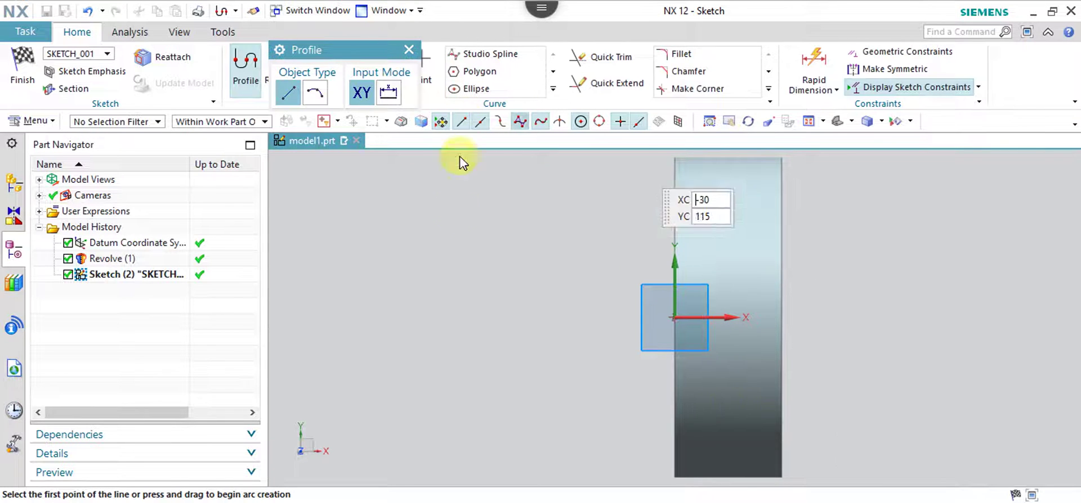
Sketch a small circle centred at the profile's top edge and finish the sketch.
{"action": "scroll", "coordinate": [579, 302], "scroll_direction": "up", "scroll_amount": 1}
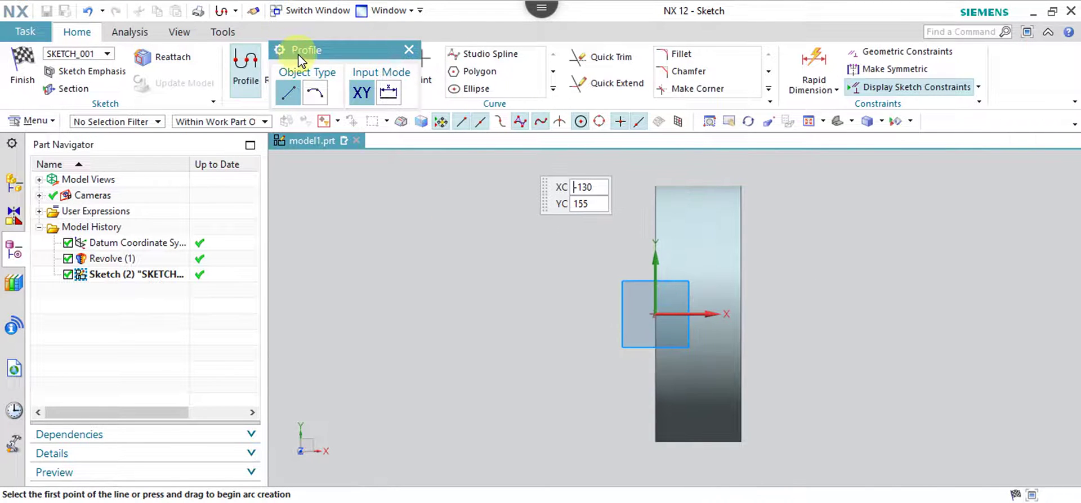
{"action": "left_click_drag", "start_coordinate": [304, 50], "coordinate": [521, 38]}
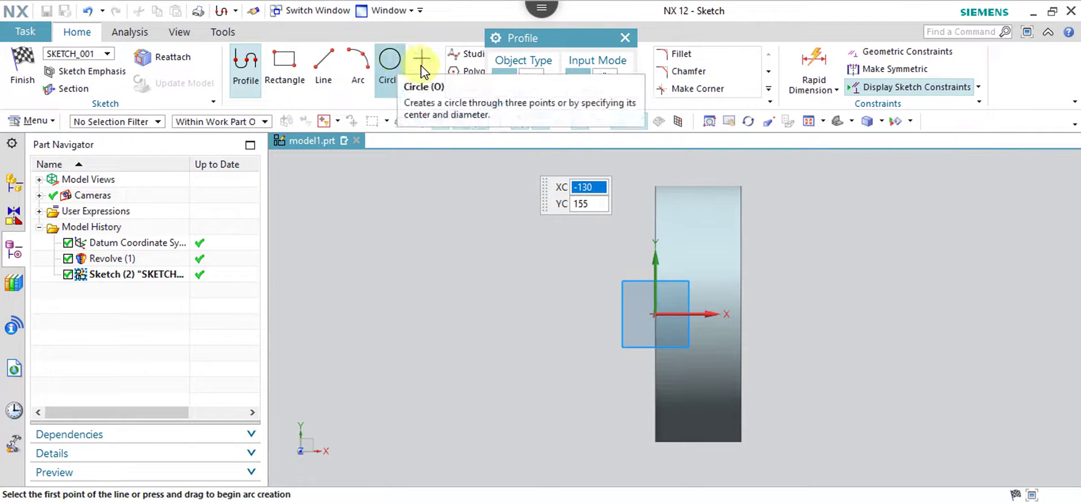
{"action": "left_click", "coordinate": [391, 63]}
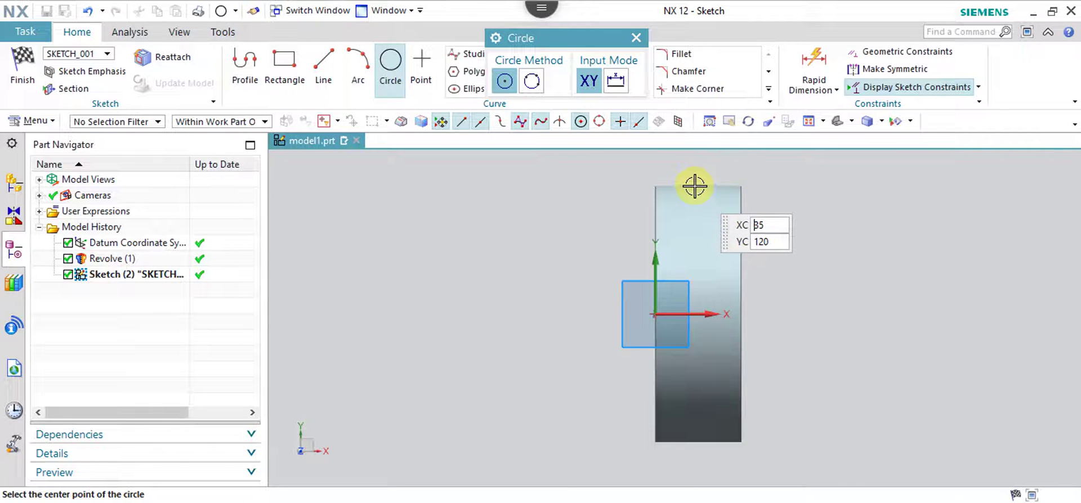
{"action": "left_click", "coordinate": [705, 190]}
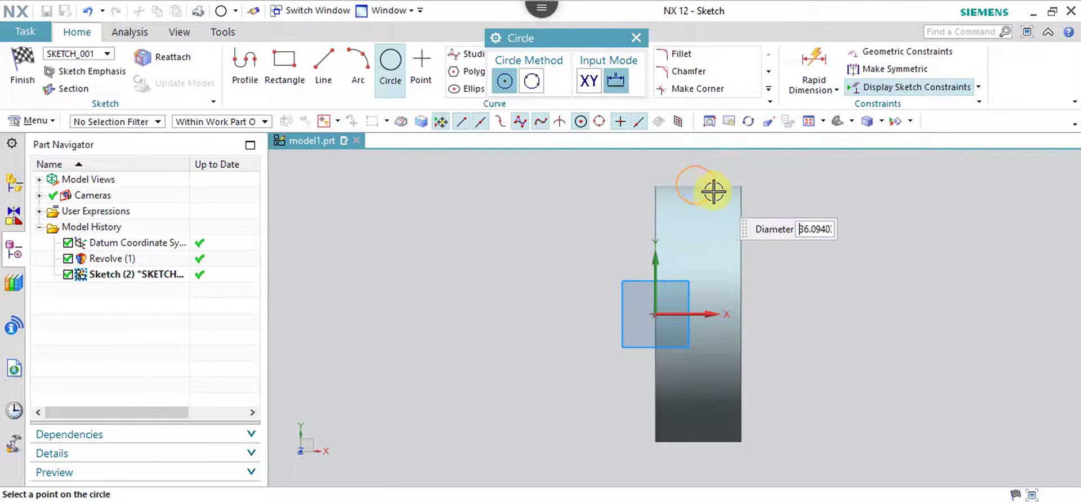
{"action": "left_click", "coordinate": [716, 194]}
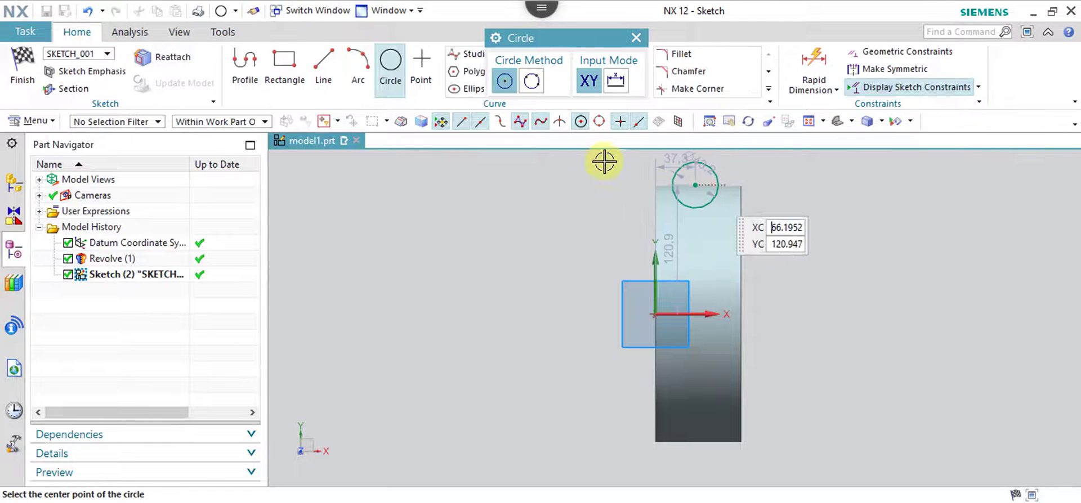
{"action": "left_click", "coordinate": [23, 65]}
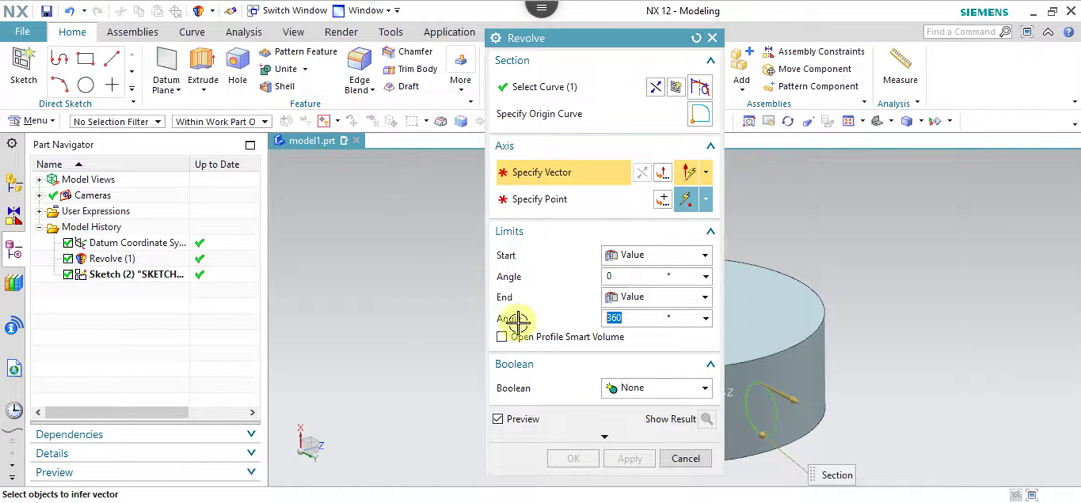
Specify the revolve axis vector on the model.
{"action": "left_click_drag", "start_coordinate": [625, 43], "coordinate": [408, 21]}
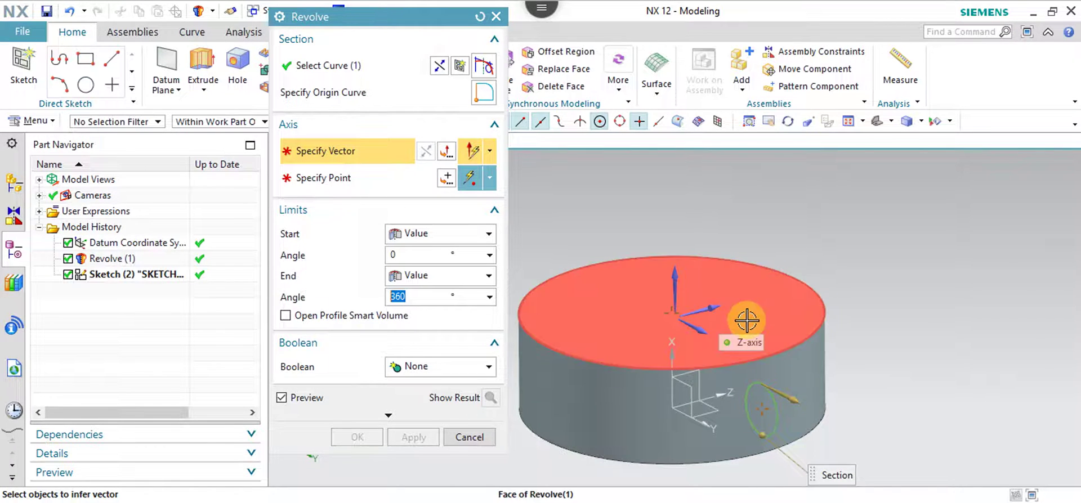
{"action": "left_click", "coordinate": [674, 276]}
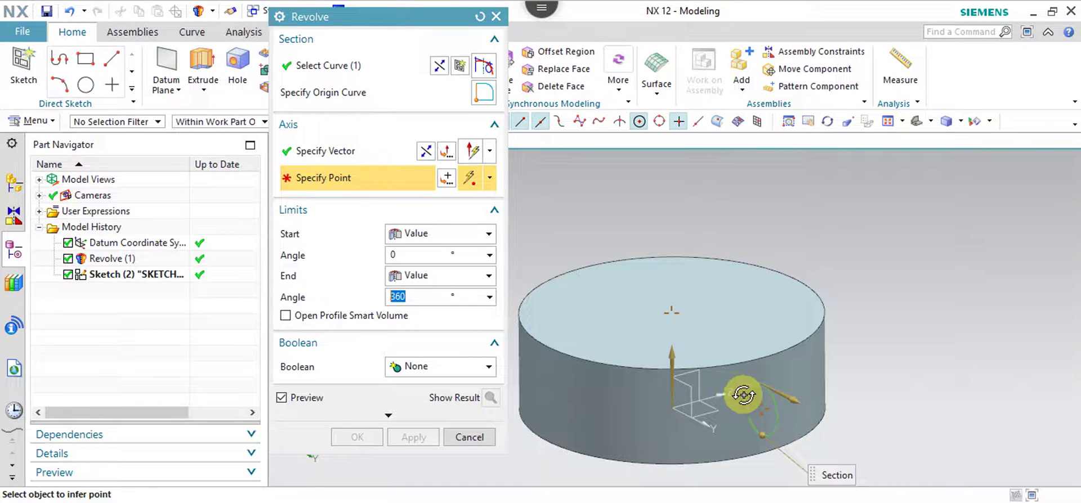
{"action": "middle_click_drag", "start_coordinate": [748, 393], "coordinate": [657, 375]}
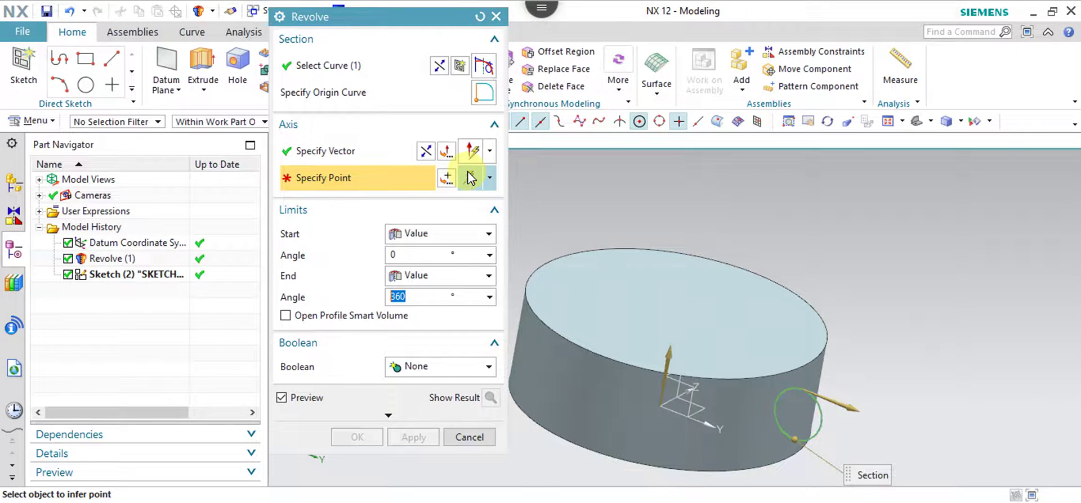
Set the revolve axis point at the origin 0,0,0 via the Point dialog.
{"action": "left_click", "coordinate": [449, 178]}
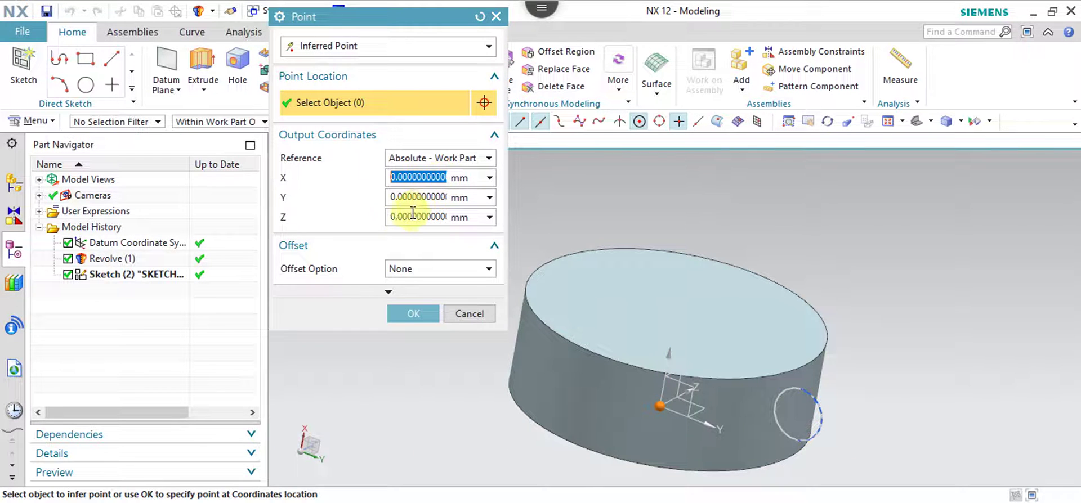
{"action": "left_click_drag", "start_coordinate": [379, 18], "coordinate": [284, 27]}
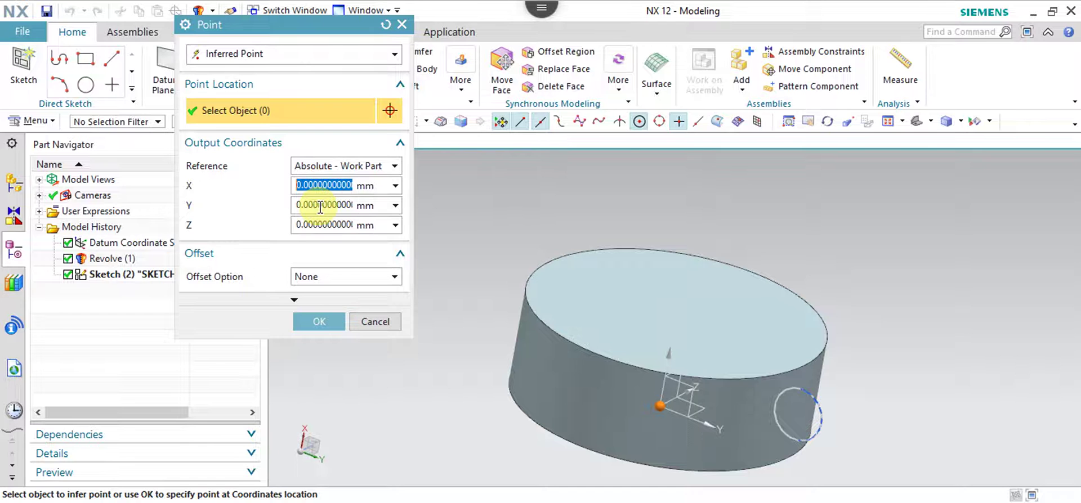
{"action": "left_click", "coordinate": [319, 322]}
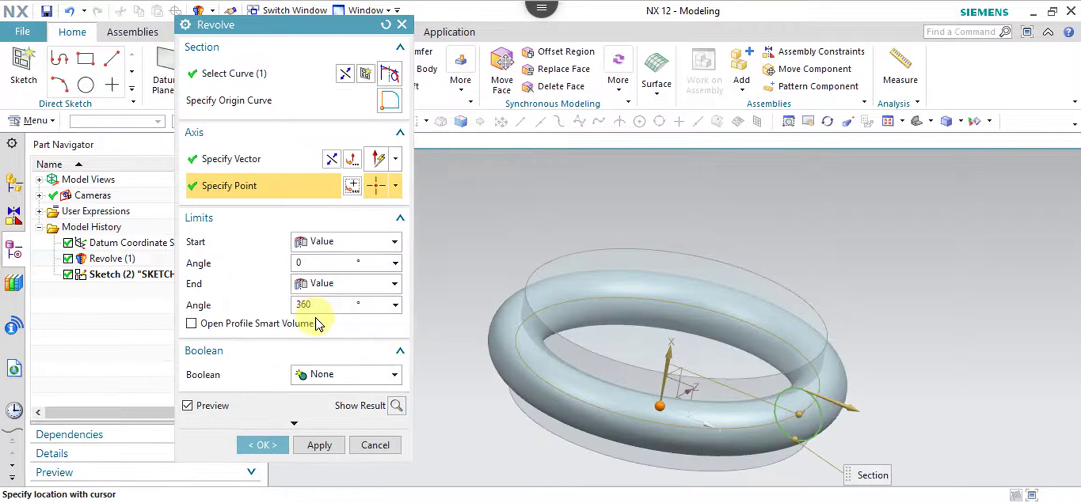
{"action": "middle_click_drag", "start_coordinate": [574, 323], "coordinate": [558, 270]}
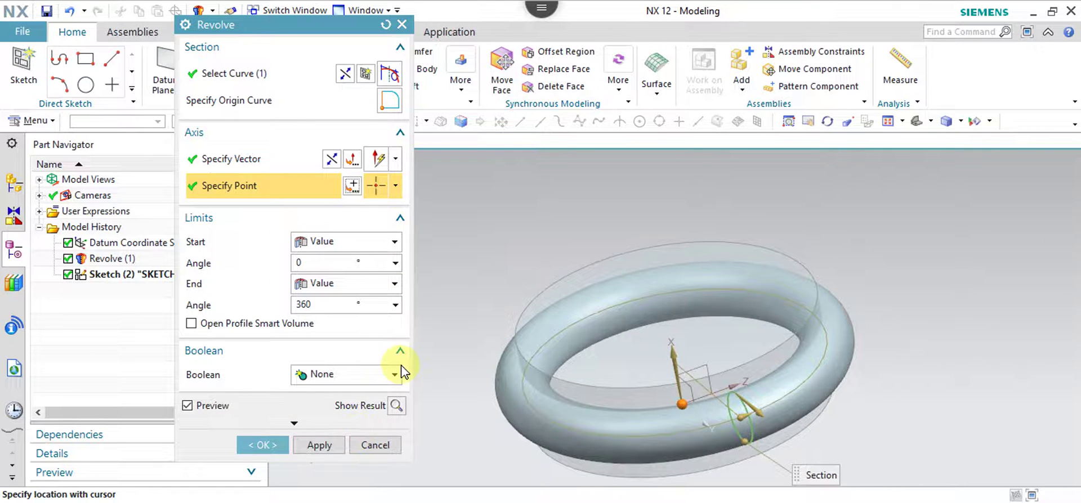
Expand More Options in the Revolve dialog and open the Boolean choices.
{"action": "left_click", "coordinate": [293, 424]}
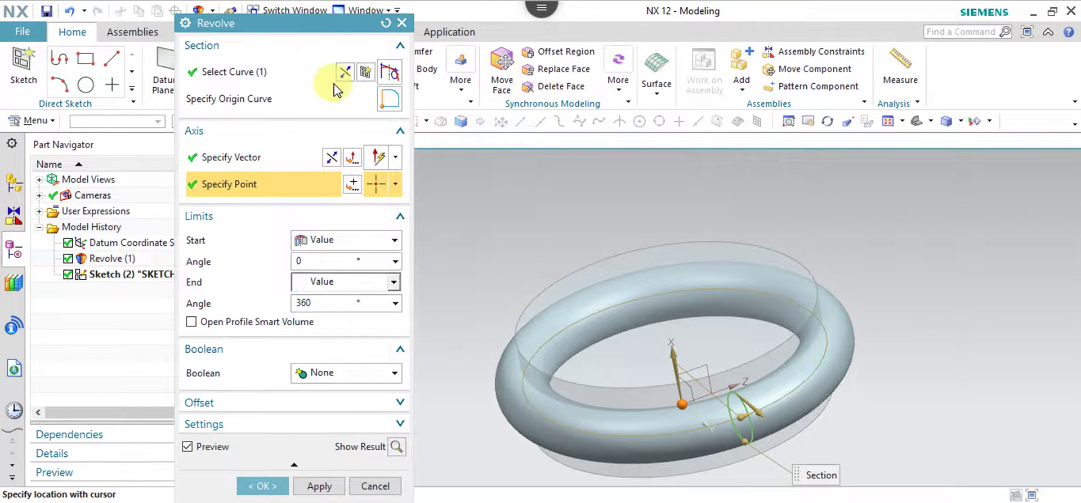
{"action": "left_click_drag", "start_coordinate": [297, 23], "coordinate": [299, 1]}
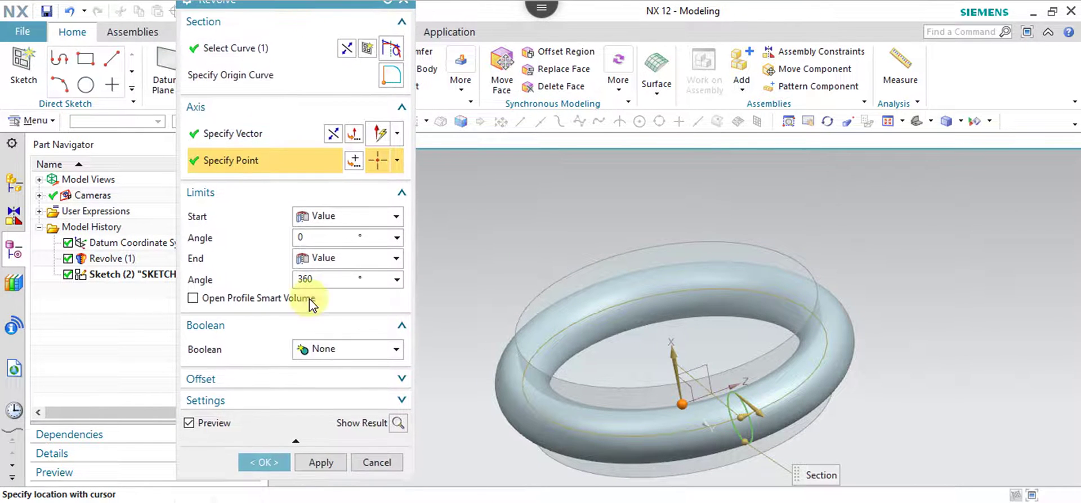
{"action": "left_click_drag", "start_coordinate": [311, 304], "coordinate": [365, 36]}
{"action": "left_click", "coordinate": [434, 381]}
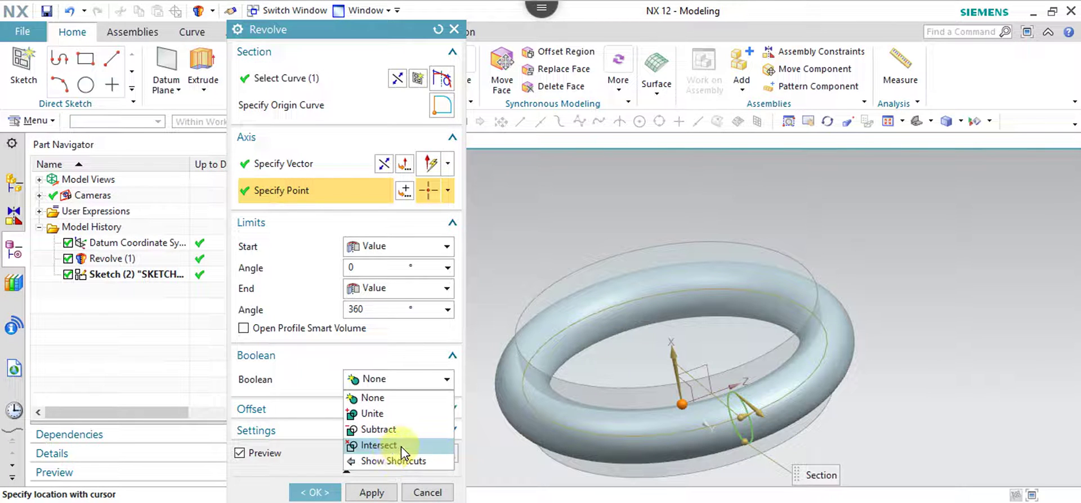
Set Boolean to Unite and apply, creating Revolve (2) joined to the cylinder.
{"action": "left_click", "coordinate": [393, 413]}
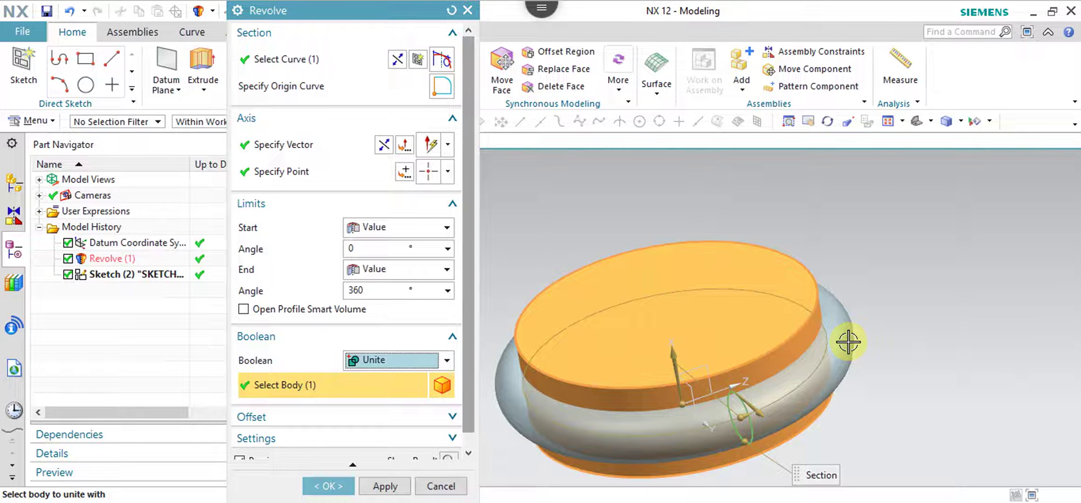
{"action": "left_click", "coordinate": [385, 487]}
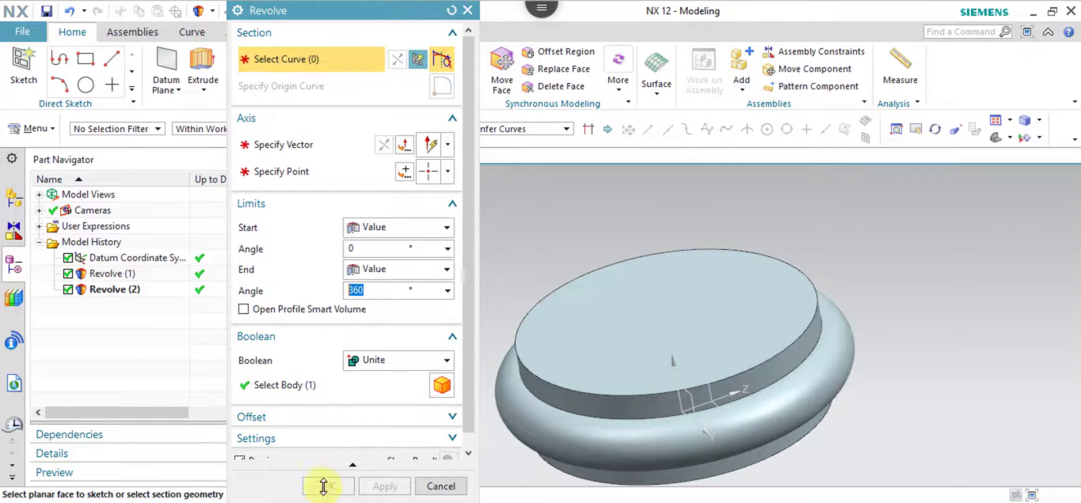
{"action": "left_click", "coordinate": [466, 11]}
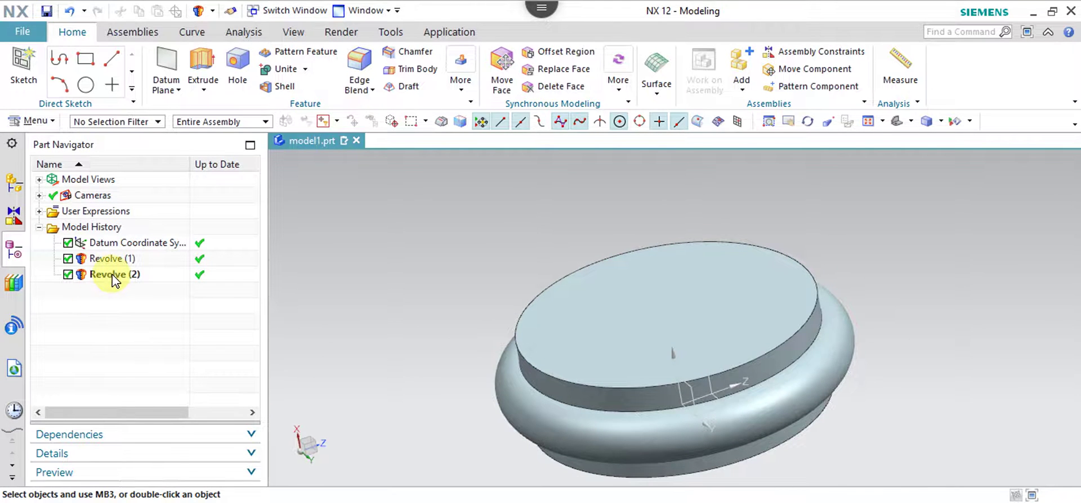
Set Revolve (2)'s boolean to Subtract to cut a groove into the disc.
{"action": "right_click", "coordinate": [112, 276]}
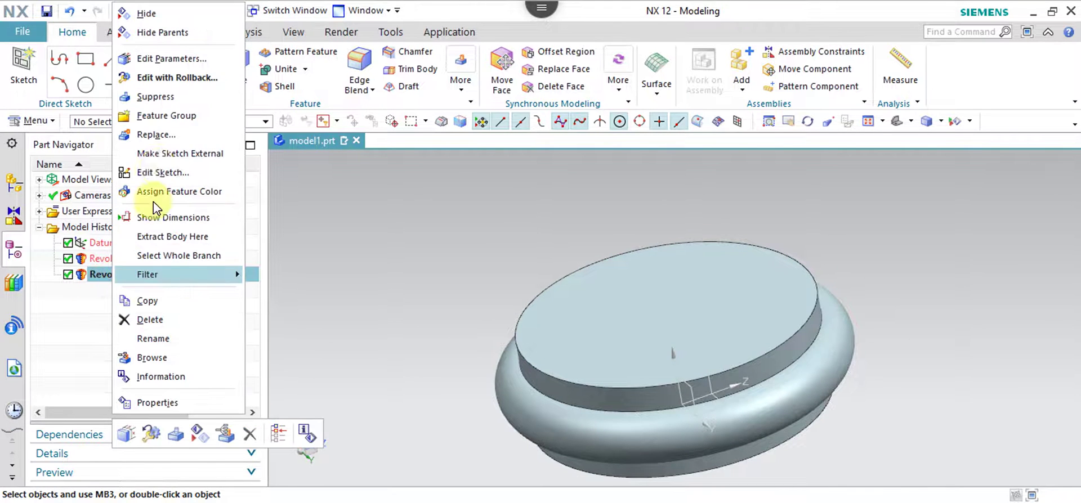
{"action": "left_click", "coordinate": [151, 58]}
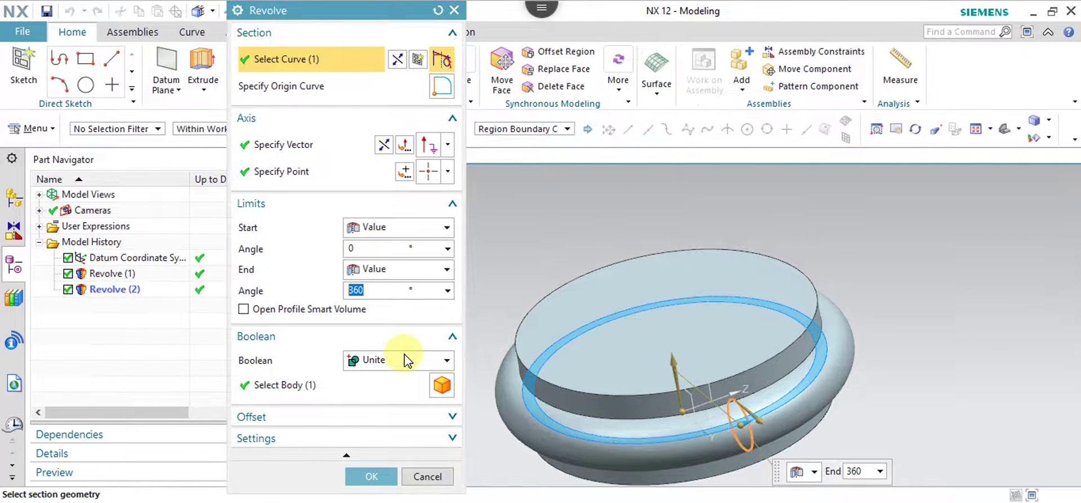
{"action": "left_click", "coordinate": [405, 358]}
{"action": "left_click", "coordinate": [366, 413]}
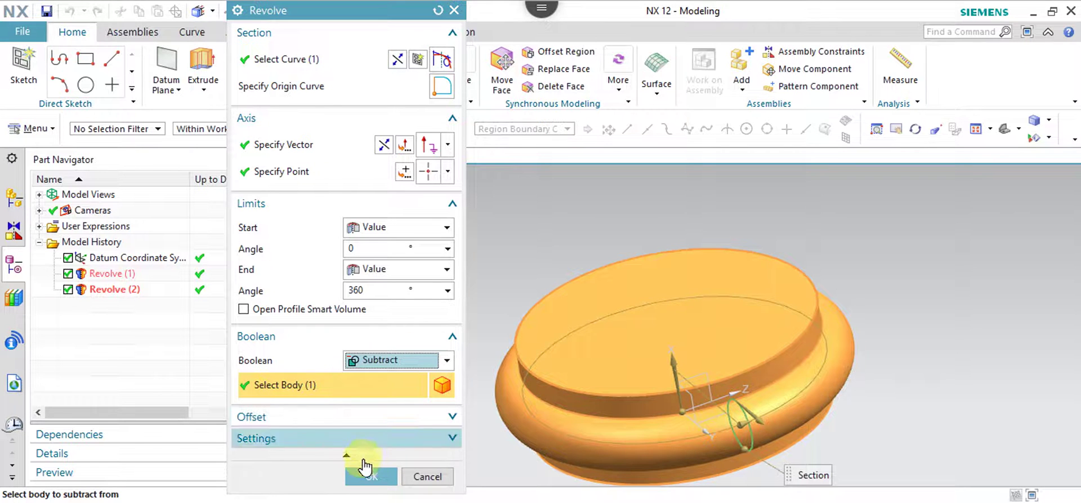
{"action": "left_click", "coordinate": [363, 474]}
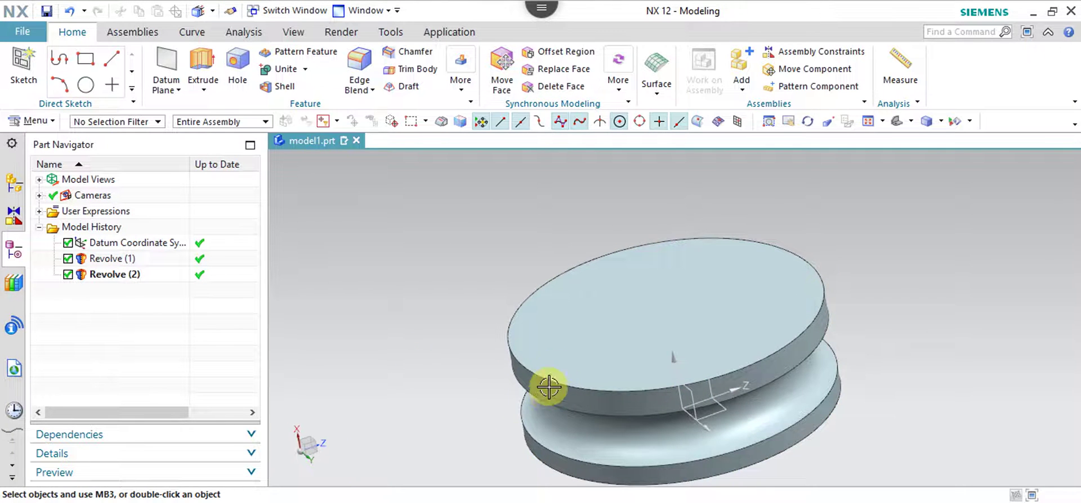
{"action": "middle_click_drag", "start_coordinate": [563, 345], "coordinate": [605, 321]}
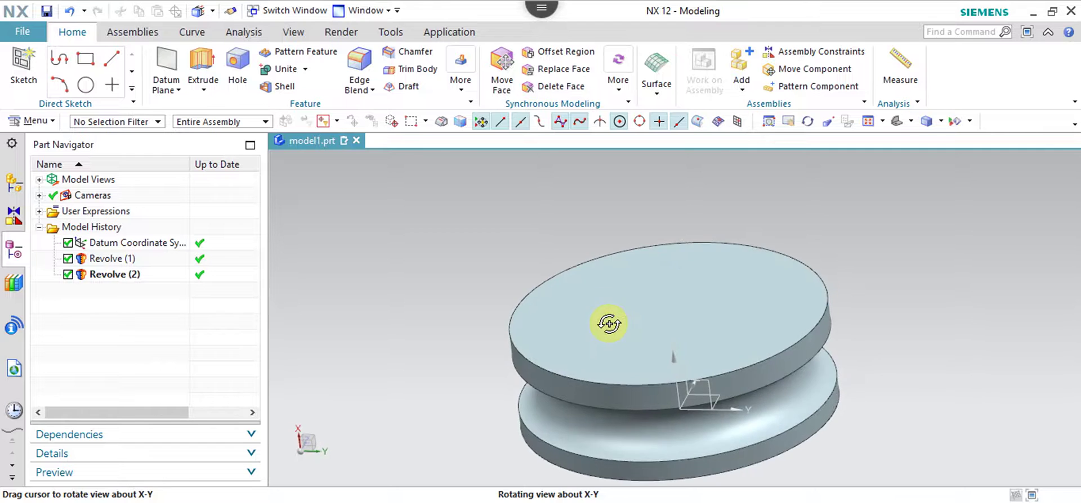
Switch Revolve (2)'s boolean to Intersect and orbit to inspect the resulting ring.
{"action": "left_click", "coordinate": [118, 274]}
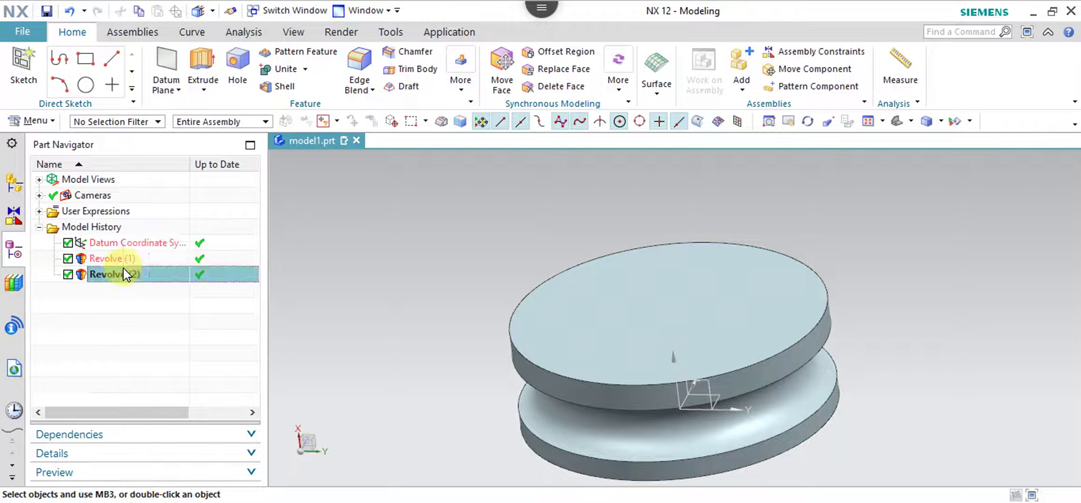
{"action": "right_click", "coordinate": [118, 274]}
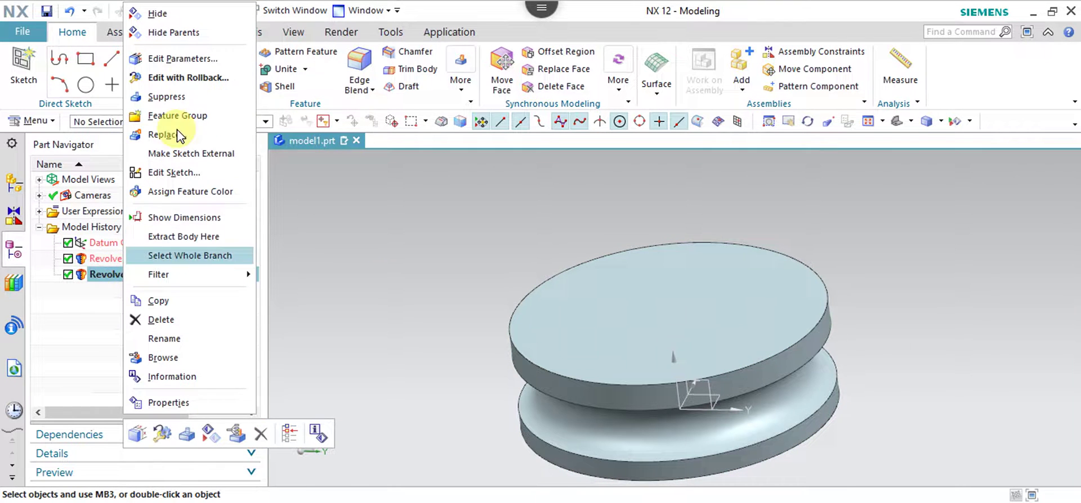
{"action": "left_click", "coordinate": [177, 58]}
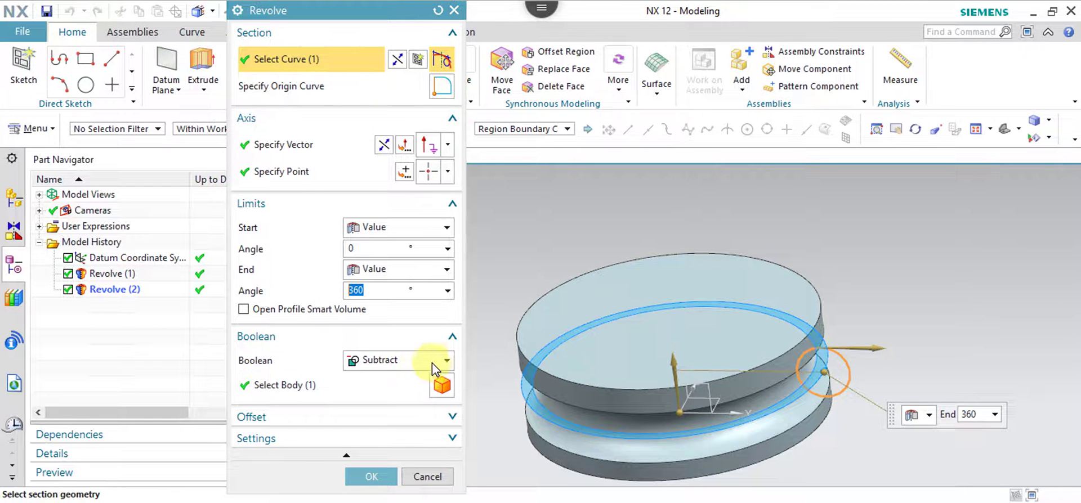
{"action": "left_click", "coordinate": [442, 360]}
{"action": "left_click", "coordinate": [365, 426]}
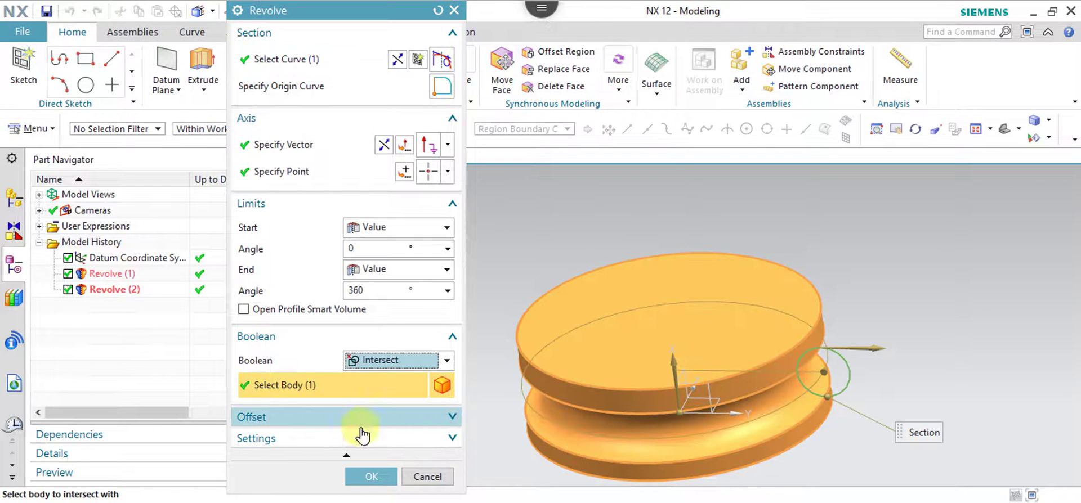
{"action": "left_click", "coordinate": [367, 476]}
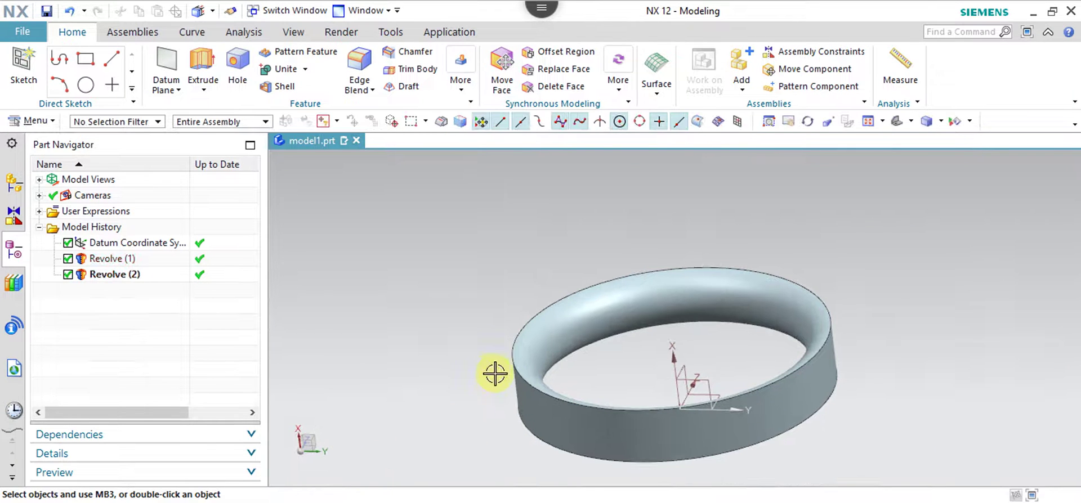
{"action": "middle_click_drag", "start_coordinate": [494, 374], "coordinate": [592, 435]}
{"action": "middle_click_drag", "start_coordinate": [636, 337], "coordinate": [603, 319]}
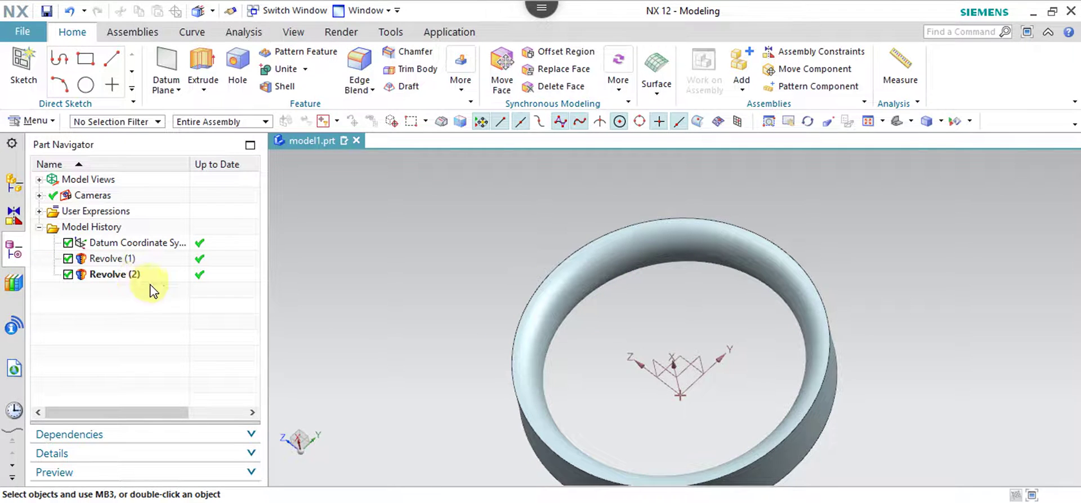
Undo the intersect and remove the Revolve (2) feature.
{"action": "right_click", "coordinate": [126, 275]}
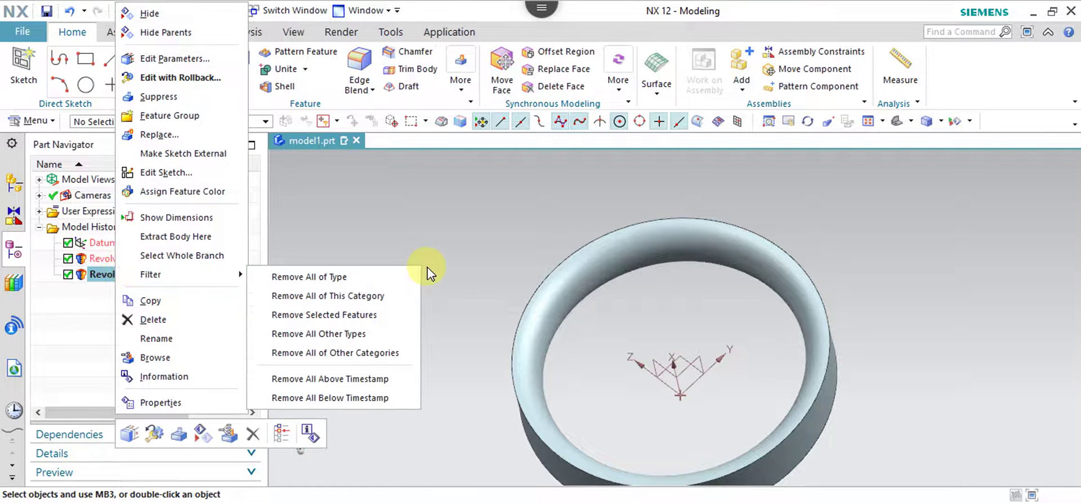
{"action": "left_click", "coordinate": [463, 215]}
{"action": "key", "text": "ctrl+z"}
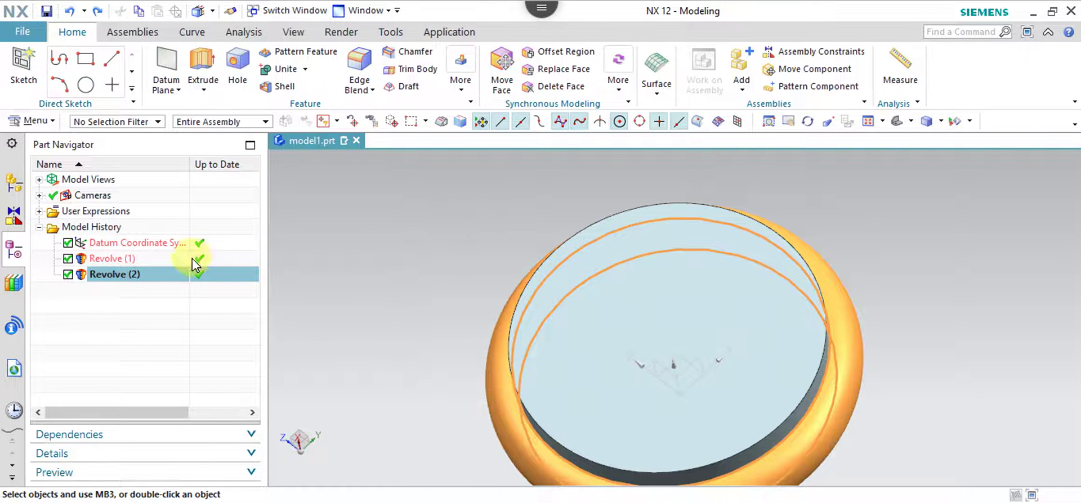
{"action": "key", "text": "ctrl+z"}
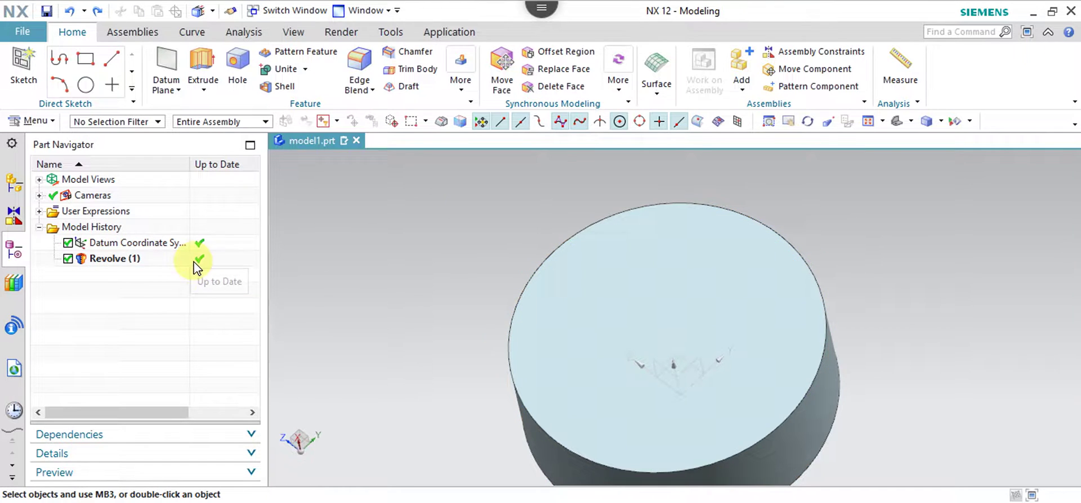
Give Revolve (1) a Two-Sided offset with 5 mm start and 5 mm end.
{"action": "right_click", "coordinate": [120, 260]}
{"action": "left_click", "coordinate": [145, 53]}
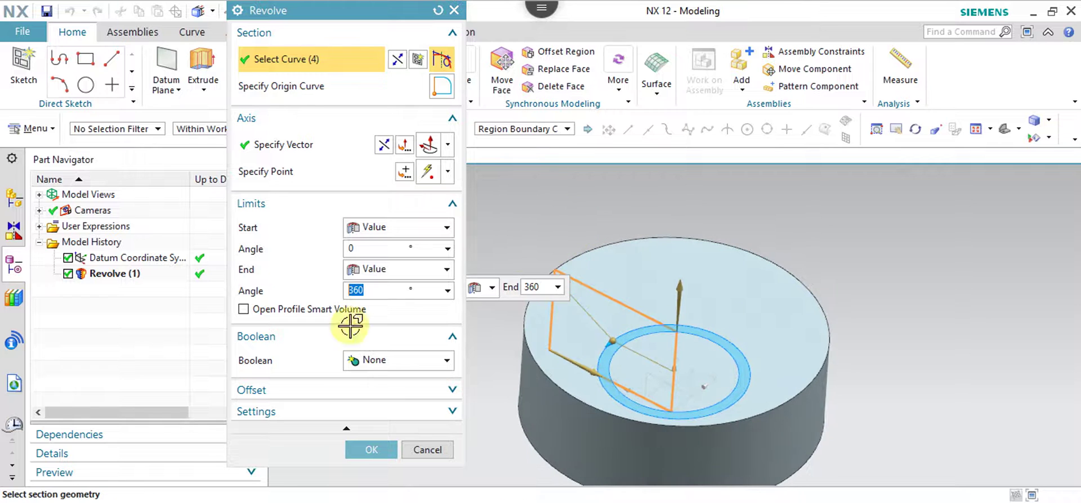
{"action": "left_click", "coordinate": [358, 389]}
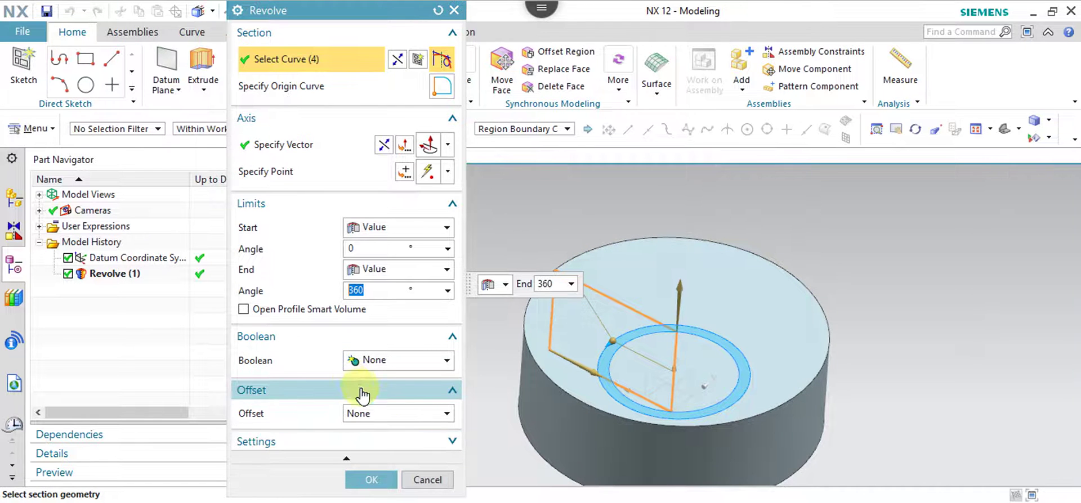
{"action": "left_click", "coordinate": [420, 416]}
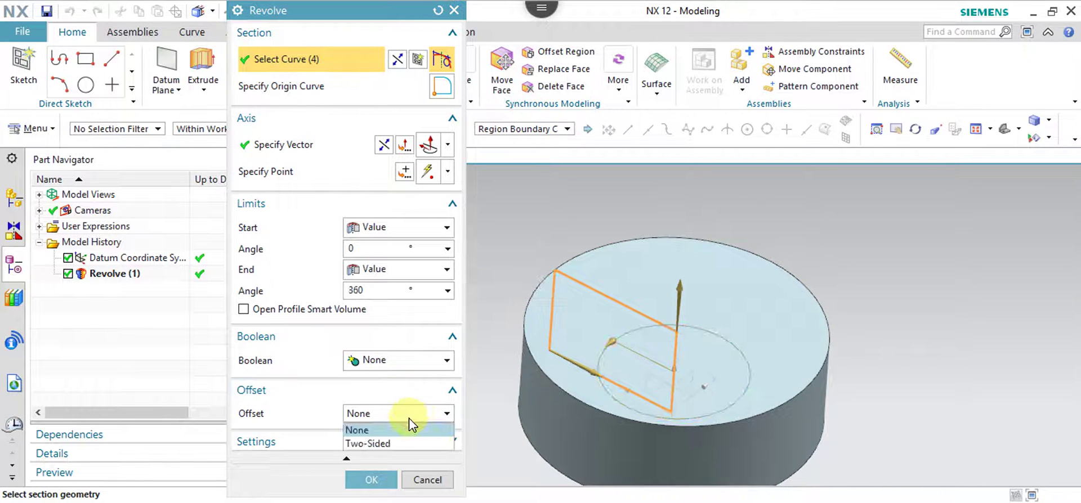
{"action": "left_click", "coordinate": [385, 445]}
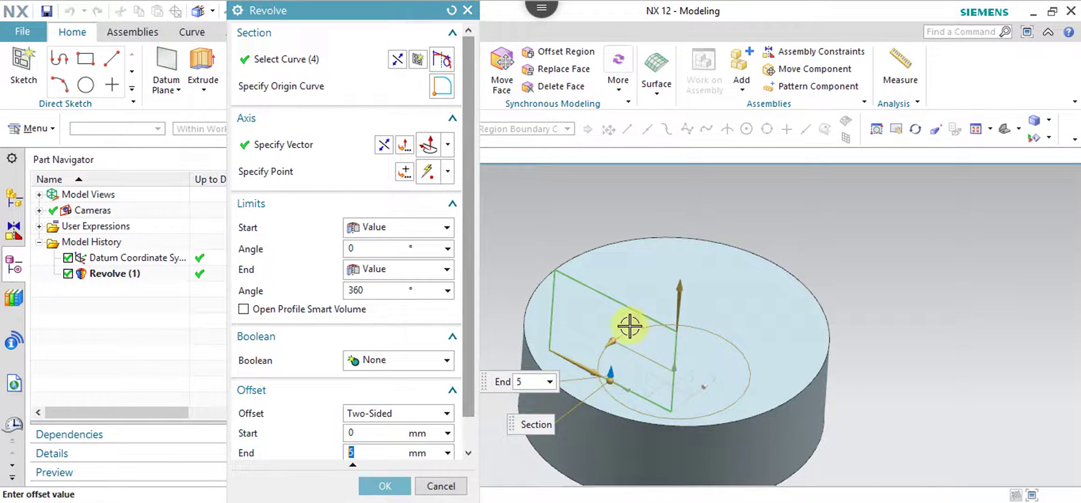
{"action": "scroll", "coordinate": [470, 253], "scroll_direction": "down", "scroll_amount": 1}
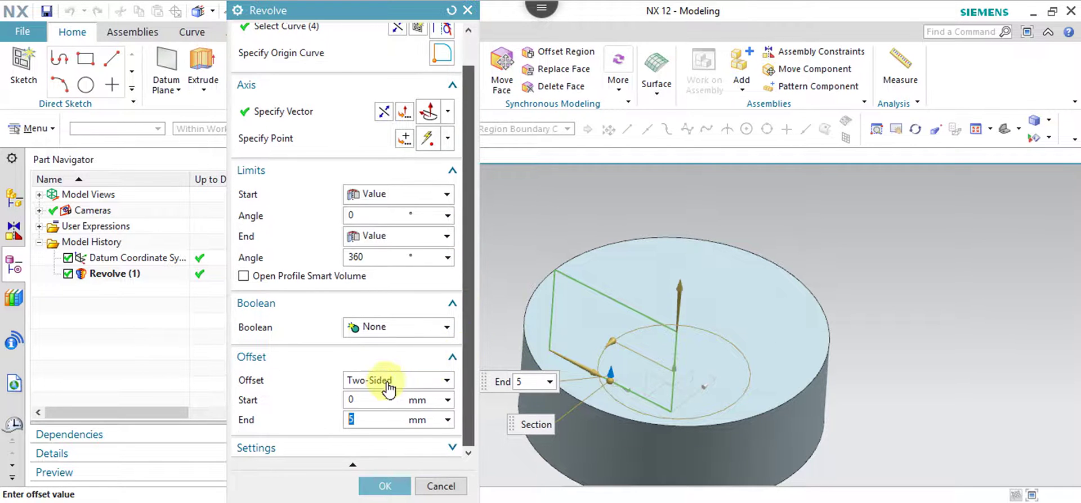
{"action": "left_click", "coordinate": [354, 399]}
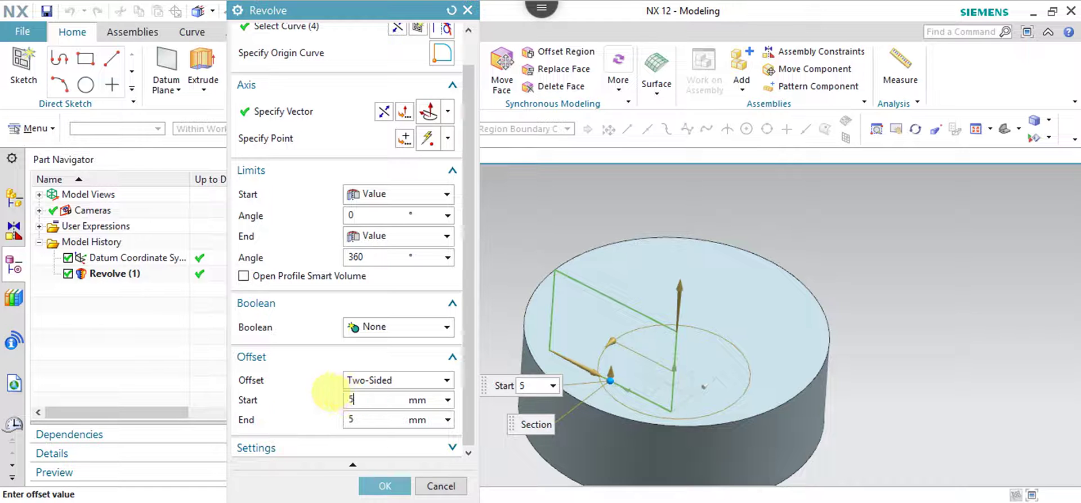
{"action": "left_click", "coordinate": [363, 419]}
{"action": "left_click", "coordinate": [377, 484]}
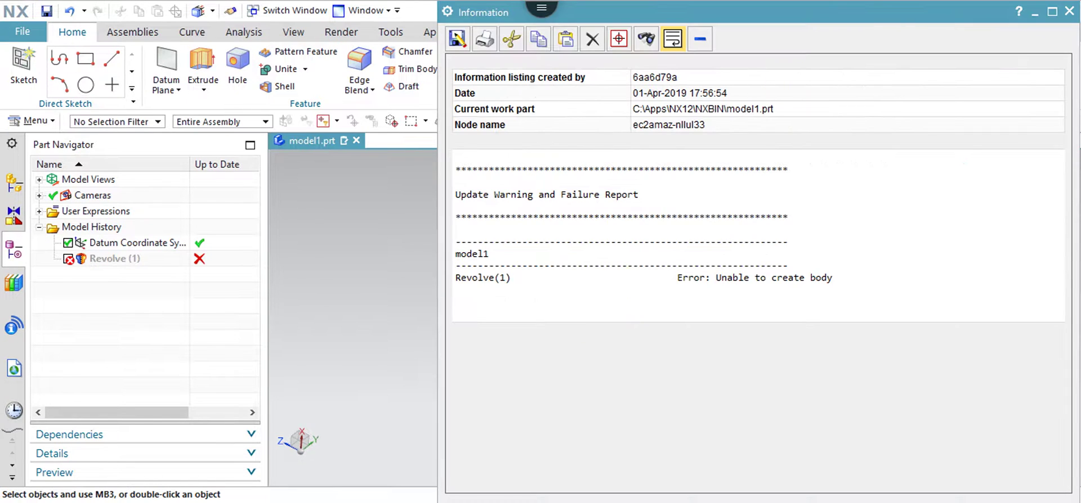
Close the update failure report, cancel the Datum Plane dialog, and bring up Revolve (1)'s actions.
{"action": "left_click", "coordinate": [1068, 11]}
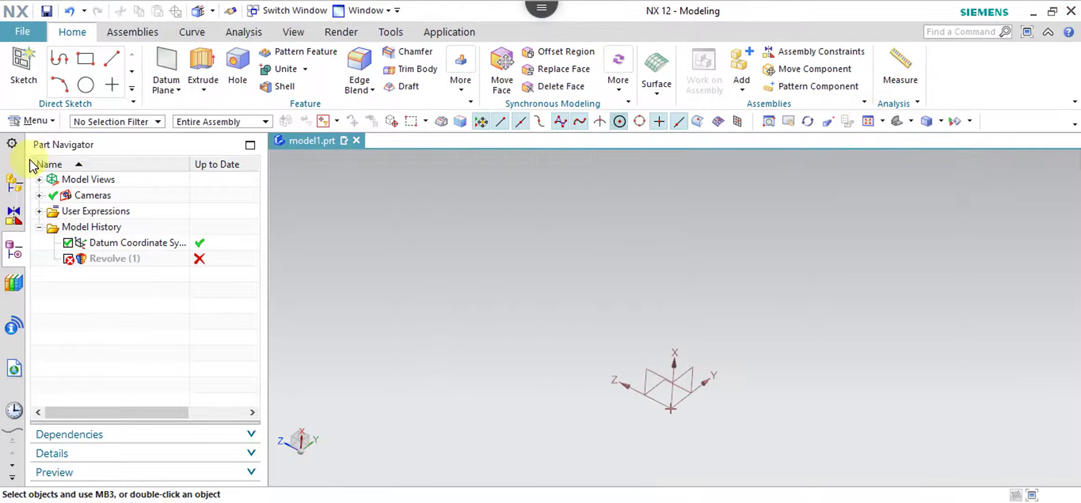
{"action": "right_click", "coordinate": [117, 263]}
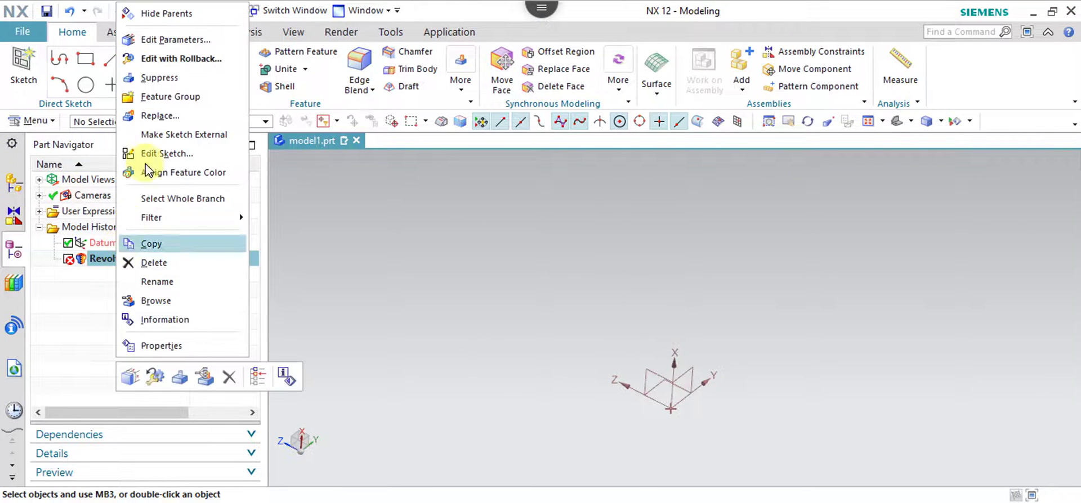
{"action": "left_click", "coordinate": [158, 44]}
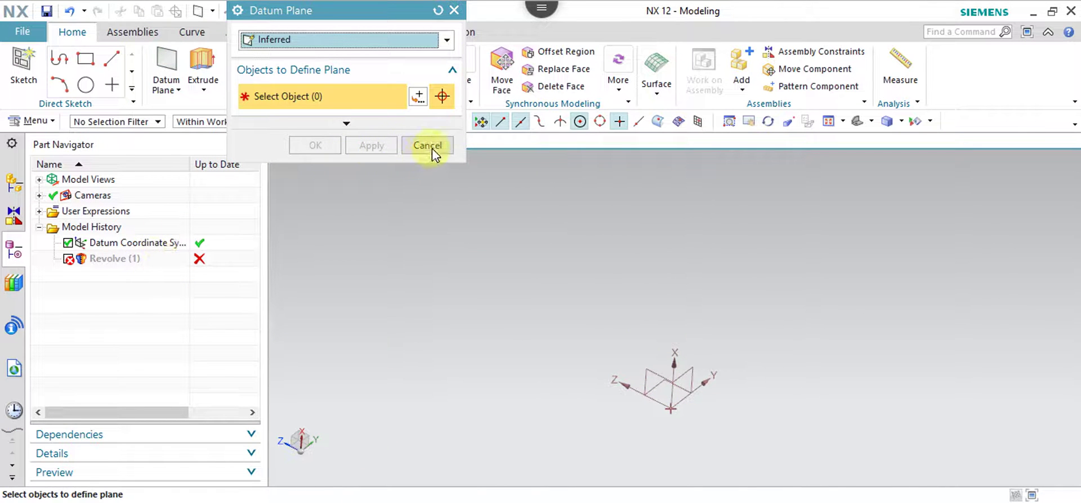
{"action": "left_click", "coordinate": [428, 145]}
{"action": "right_click", "coordinate": [128, 262]}
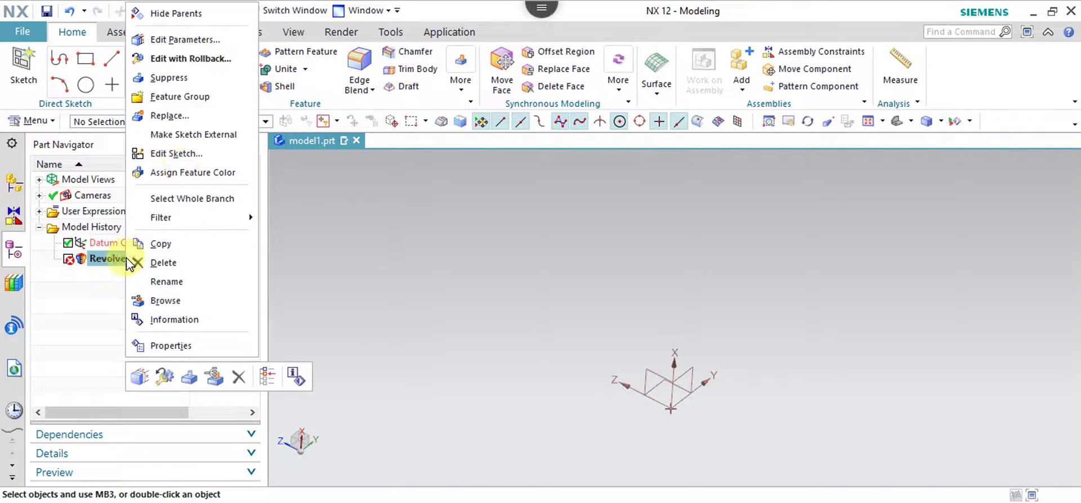
Set the failed revolve's offset to Two-Sided with a 2 mm start.
{"action": "left_click", "coordinate": [191, 40]}
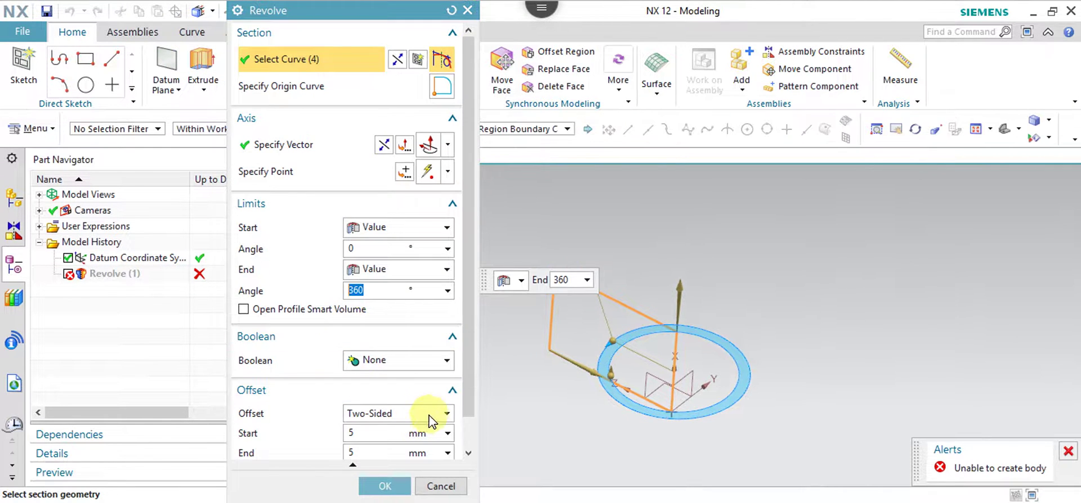
{"action": "left_click", "coordinate": [431, 420]}
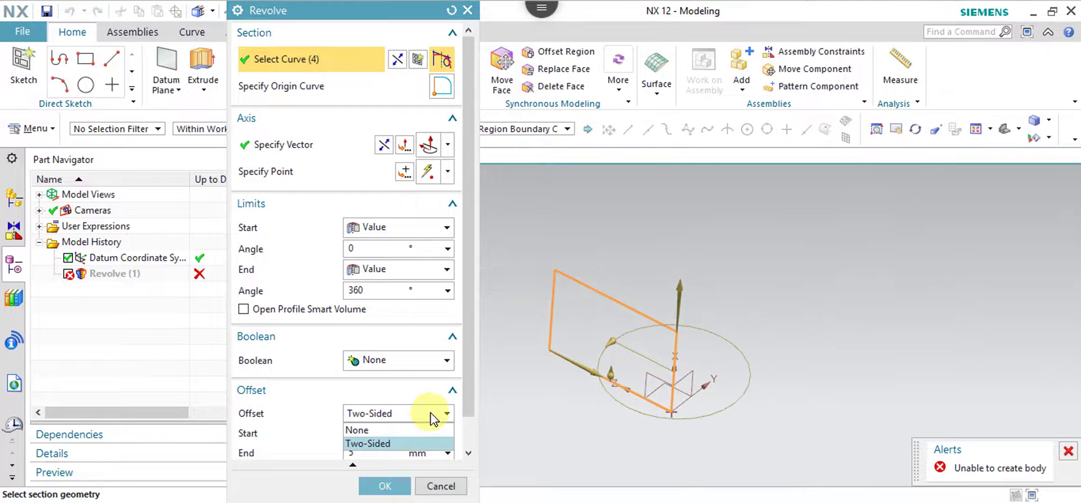
{"action": "left_click", "coordinate": [368, 445]}
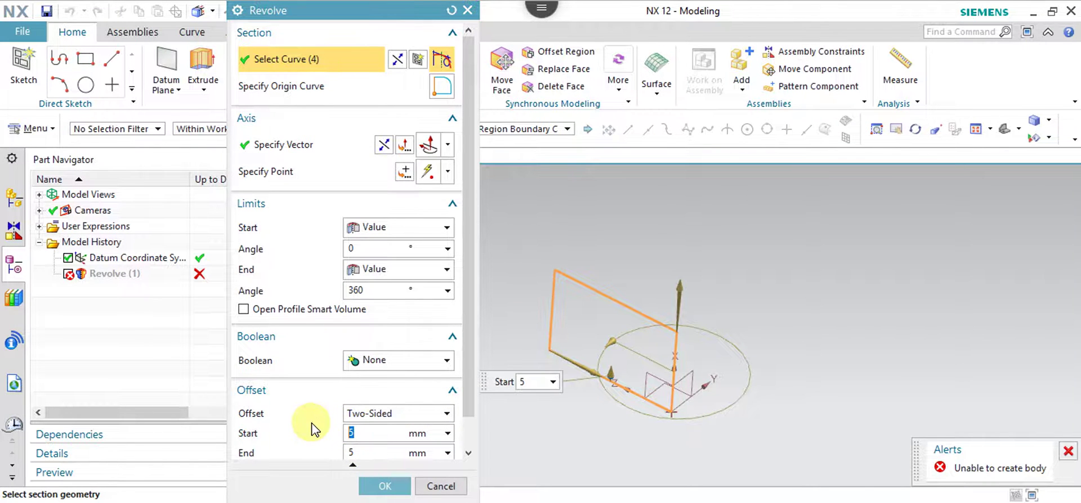
{"action": "type", "text": "2"}
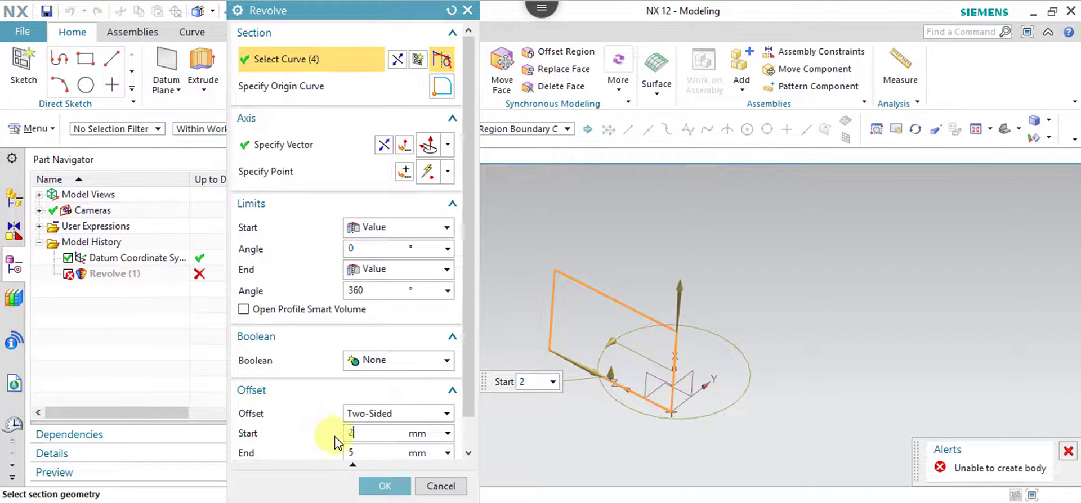
{"action": "left_click", "coordinate": [377, 486]}
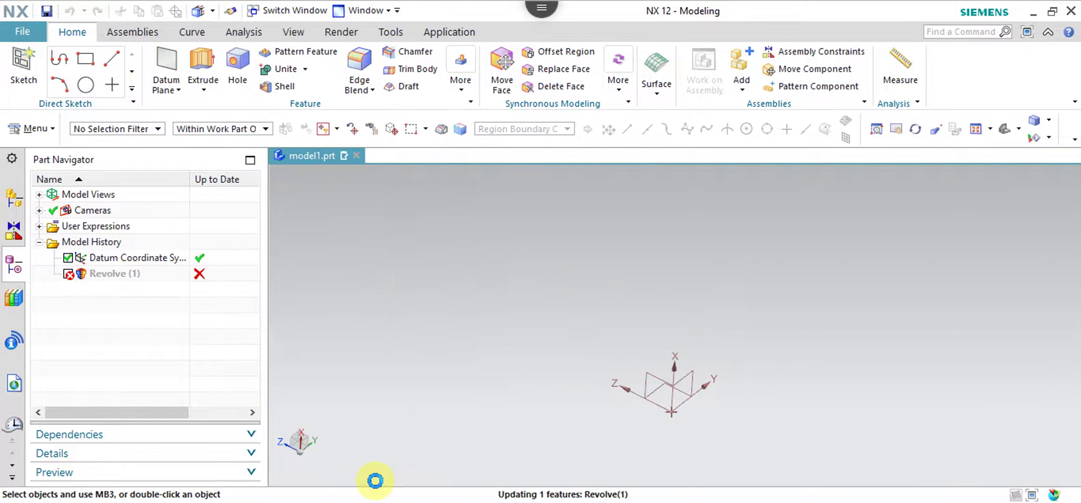
Change the revolve's offset start to 0 mm, leaving Revolve (1) still failed.
{"action": "right_click", "coordinate": [129, 264]}
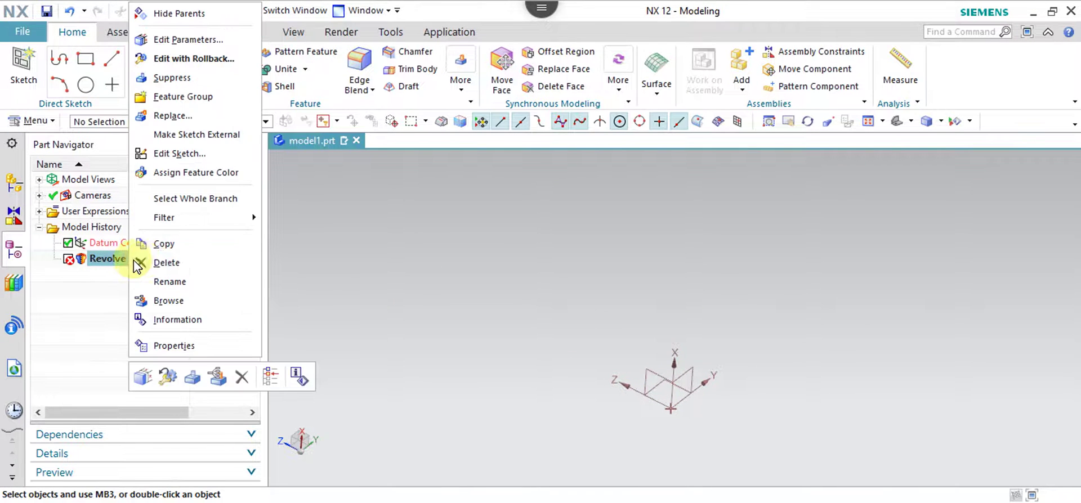
{"action": "left_click", "coordinate": [221, 42]}
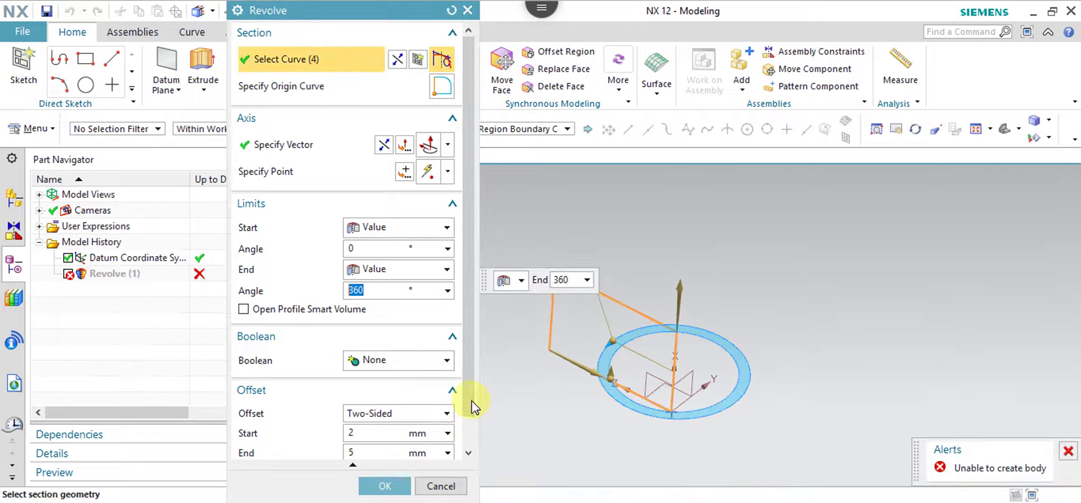
{"action": "left_click_drag", "start_coordinate": [468, 398], "coordinate": [465, 436]}
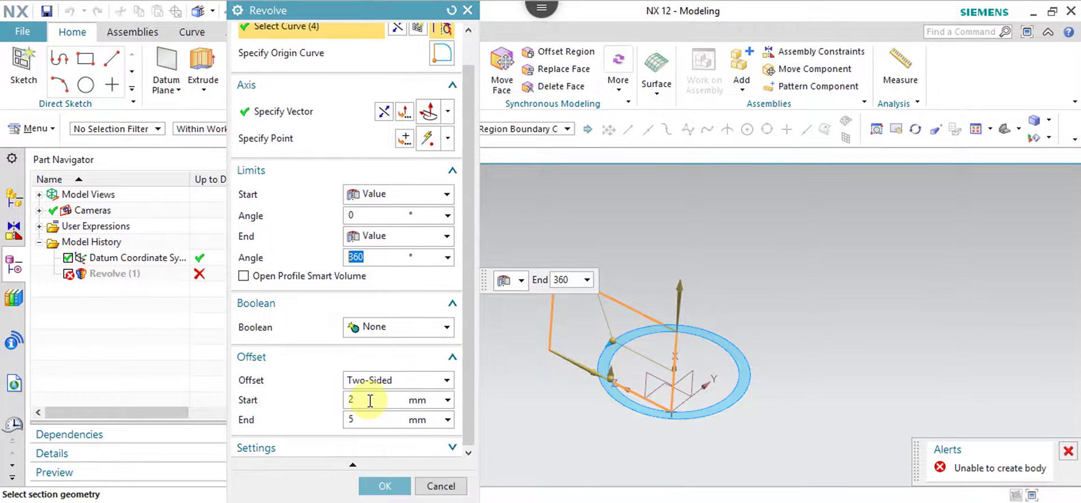
{"action": "left_click", "coordinate": [374, 400]}
{"action": "type", "text": "0"}
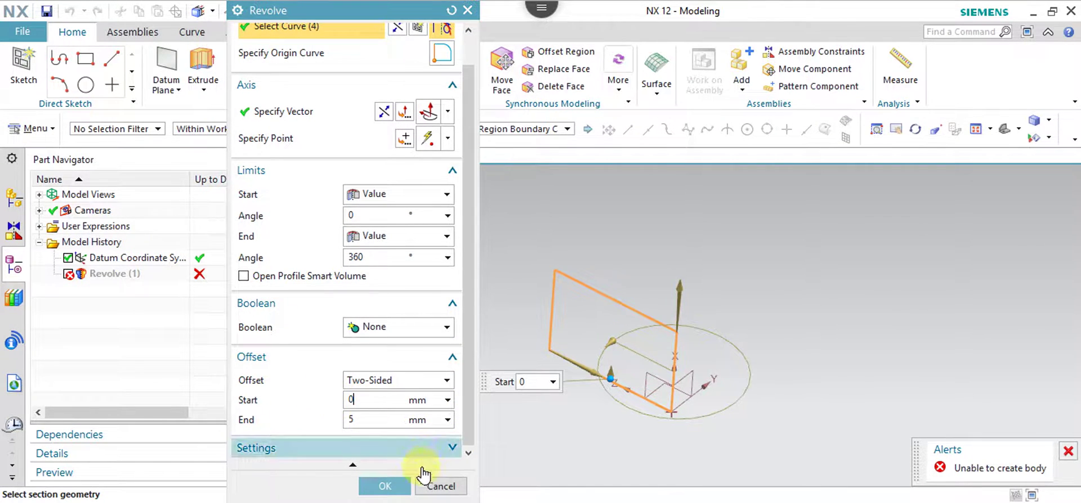
{"action": "left_click", "coordinate": [381, 485]}
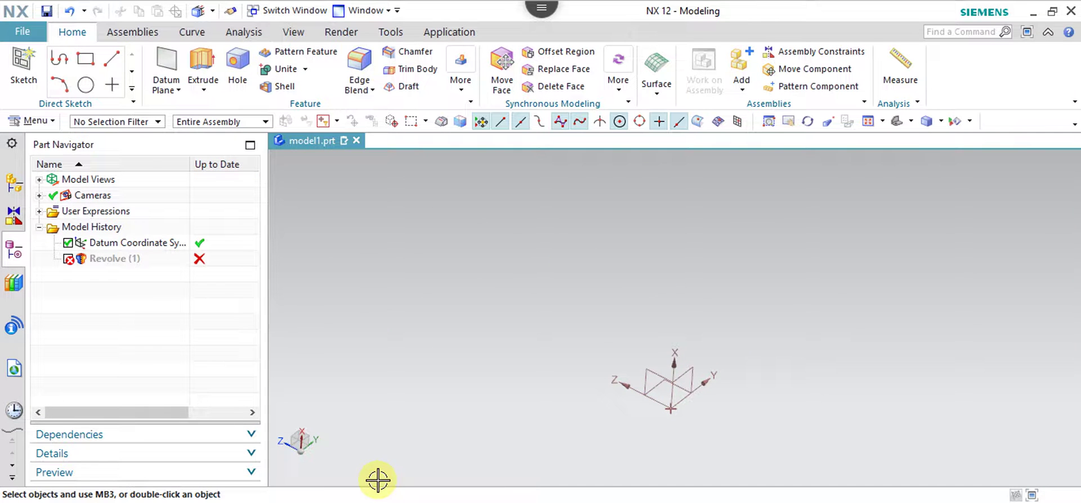
{"action": "left_click", "coordinate": [201, 264]}
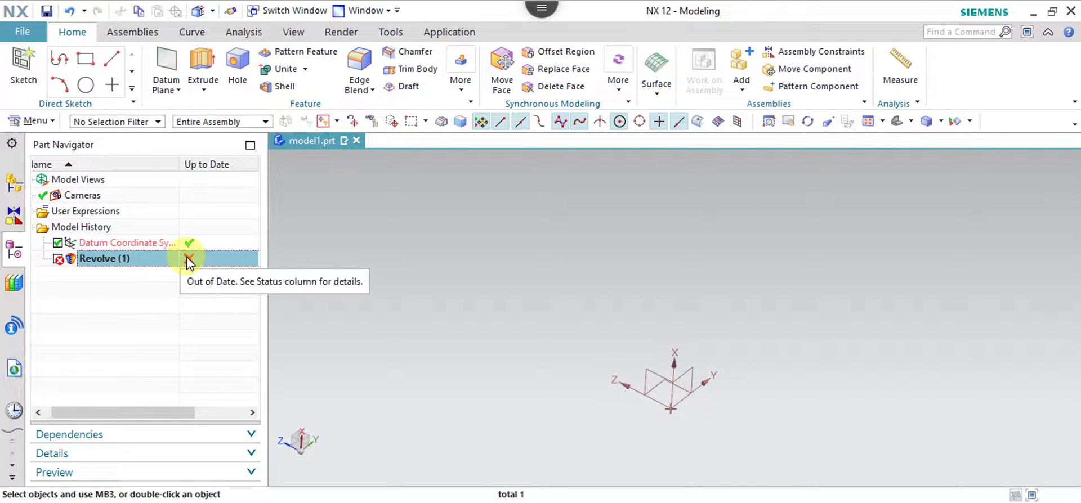
Delete the failed Revolve (1) from the Part Navigator.
{"action": "right_click", "coordinate": [140, 261]}
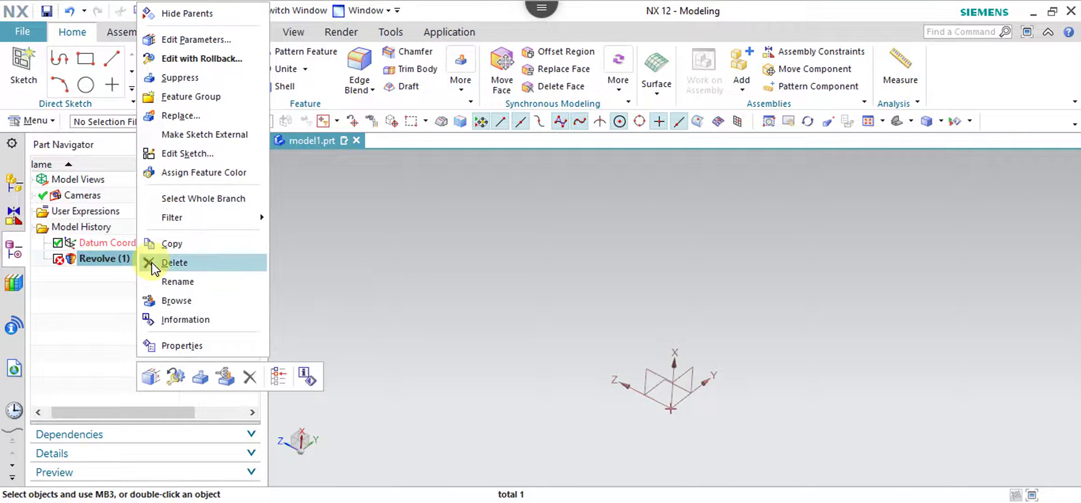
{"action": "left_click", "coordinate": [174, 263]}
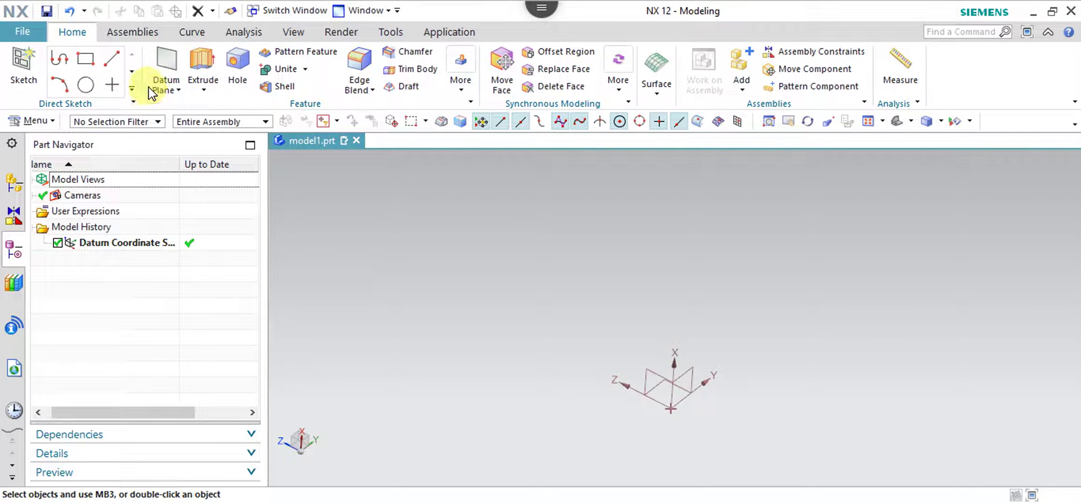
Start a new Revolve from a profile sketched on the XZ plane, previewing a 360° hollow cylinder.
{"action": "left_click", "coordinate": [203, 90]}
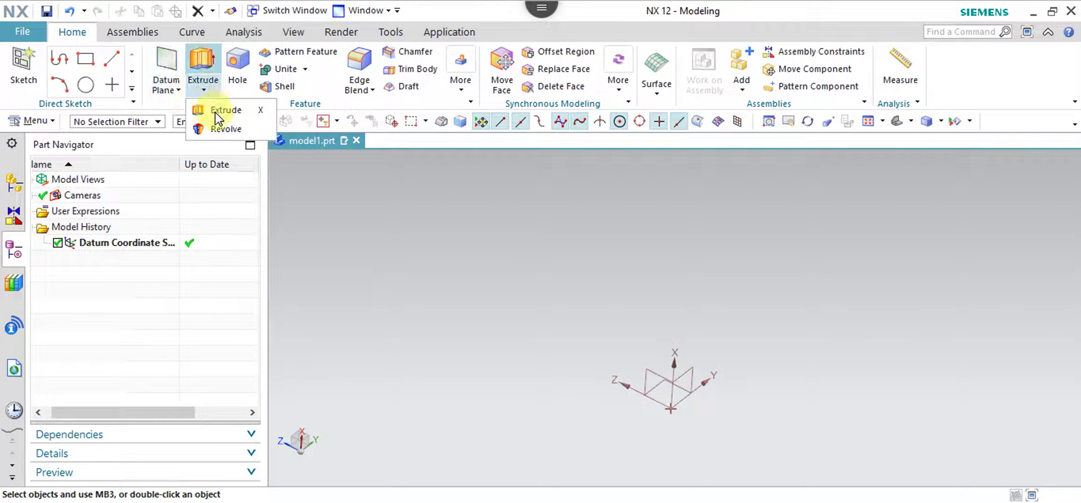
{"action": "left_click", "coordinate": [225, 129]}
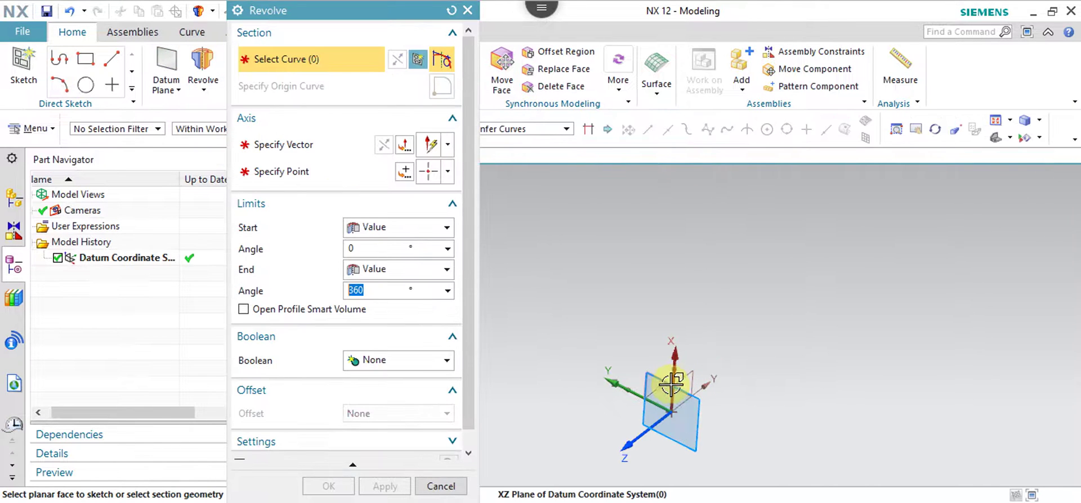
{"action": "left_click", "coordinate": [671, 385]}
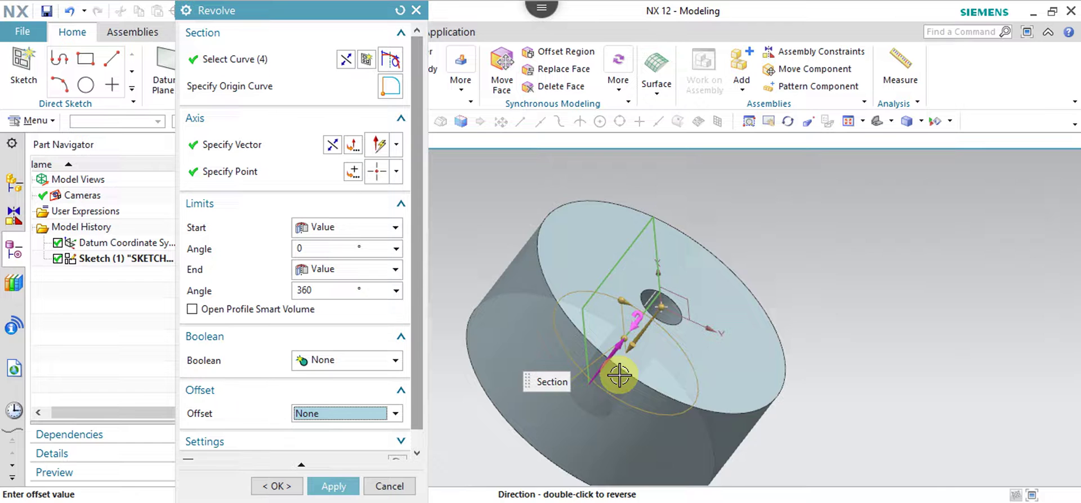
{"action": "mouse_move", "coordinate": [623, 403]}
{"action": "middle_mouse_down"}
{"action": "mouse_move", "coordinate": [614, 409]}
{"action": "mouse_move", "coordinate": [619, 401]}
{"action": "middle_mouse_up"}
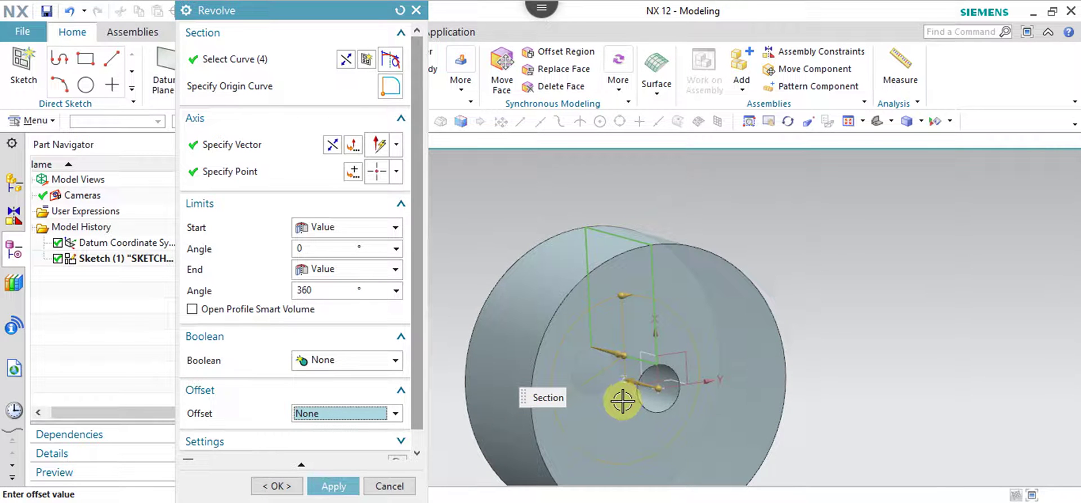
{"action": "scroll", "coordinate": [622, 402], "scroll_direction": "up", "scroll_amount": 1}
{"action": "middle_click_drag", "start_coordinate": [620, 401], "coordinate": [597, 384]}
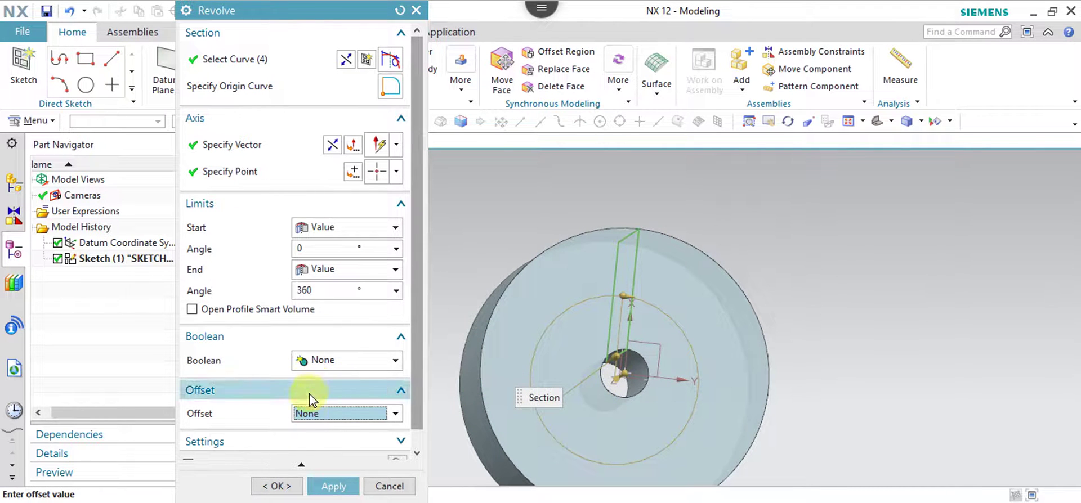
Set the new revolve's offset to Two-Sided with 2 mm start and 5 mm end.
{"action": "left_click", "coordinate": [338, 414]}
{"action": "left_click", "coordinate": [327, 444]}
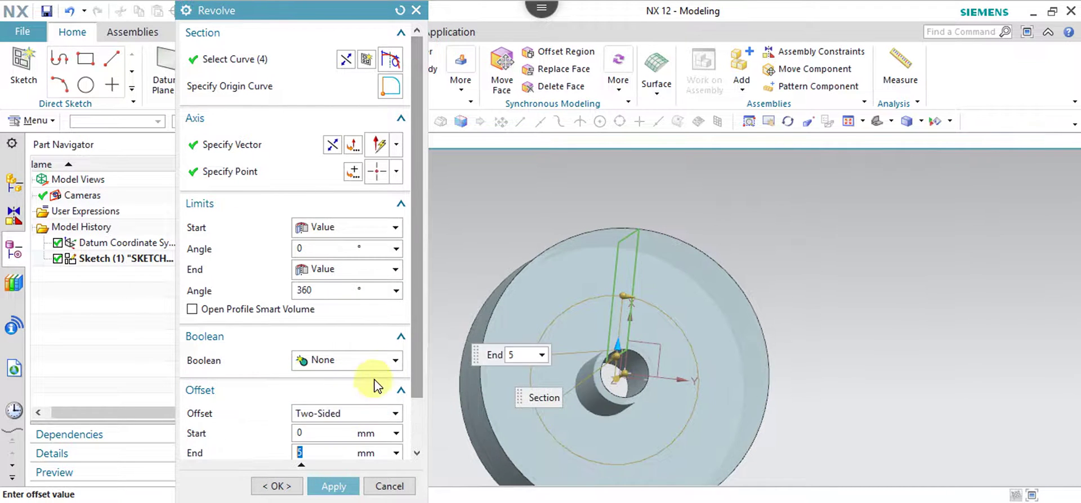
{"action": "middle_click_drag", "start_coordinate": [581, 399], "coordinate": [609, 336]}
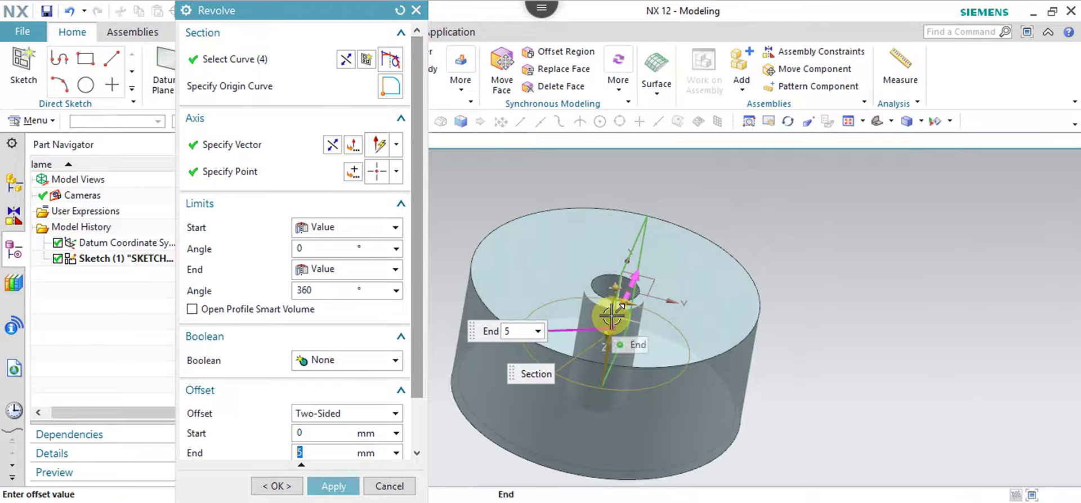
{"action": "middle_click_drag", "start_coordinate": [555, 369], "coordinate": [578, 372]}
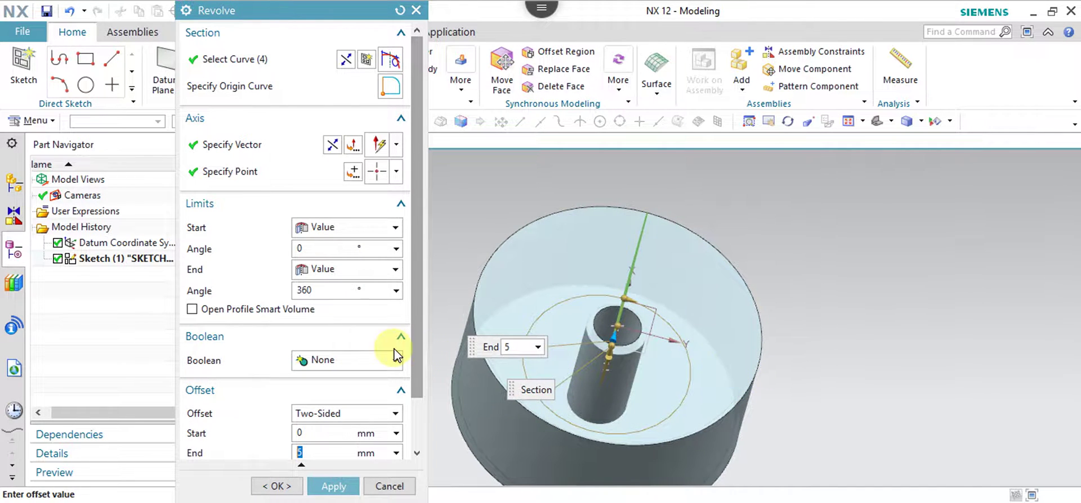
{"action": "left_click", "coordinate": [318, 433]}
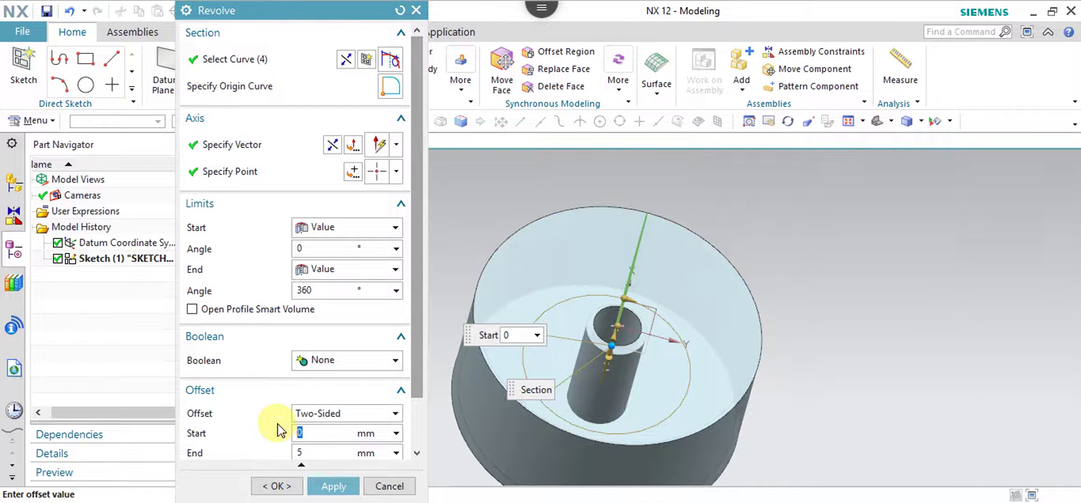
{"action": "type", "text": "2"}
{"action": "left_click", "coordinate": [328, 453]}
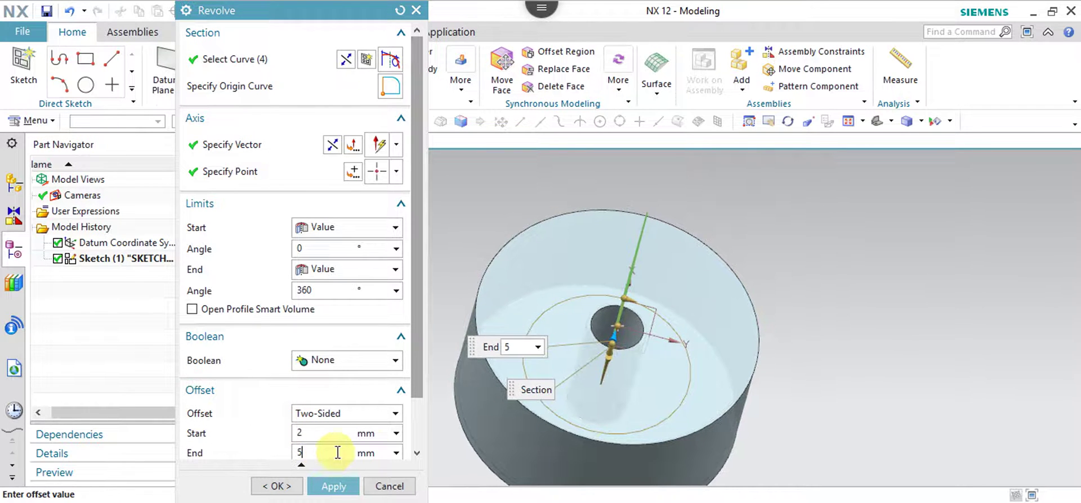
{"action": "middle_click_drag", "start_coordinate": [672, 373], "coordinate": [593, 277]}
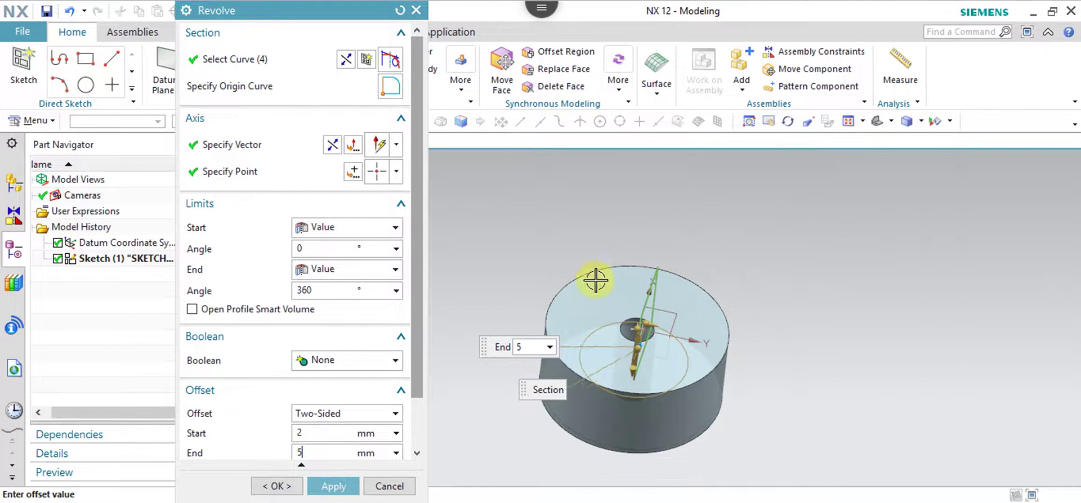
Switch the display to Static Wireframe and reposition the view.
{"action": "left_click", "coordinate": [921, 121]}
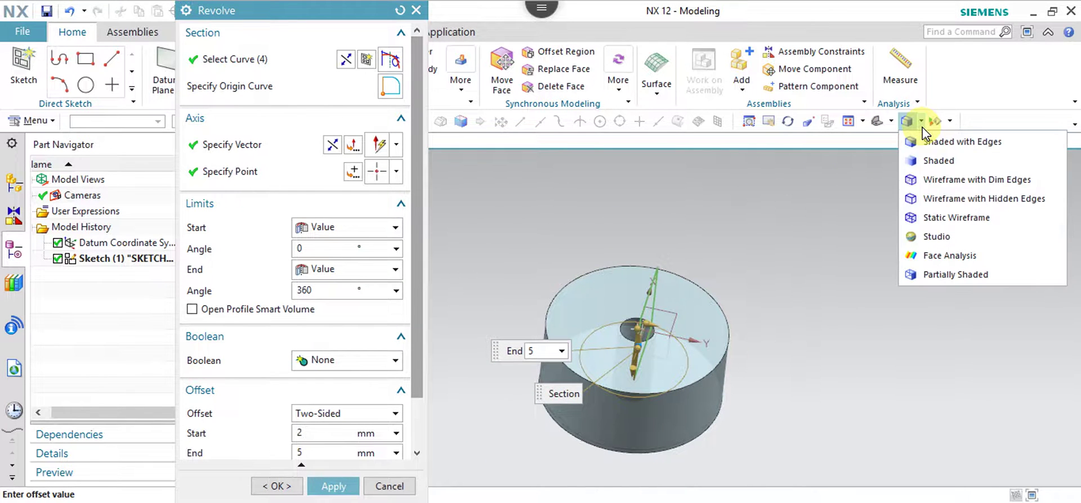
{"action": "left_click", "coordinate": [937, 217]}
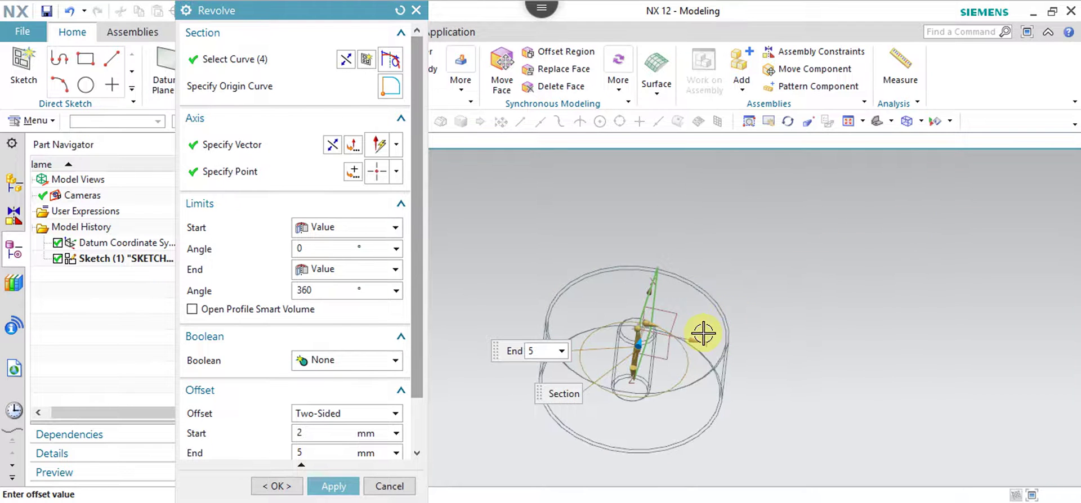
{"action": "middle_click_drag", "start_coordinate": [703, 334], "coordinate": [551, 348]}
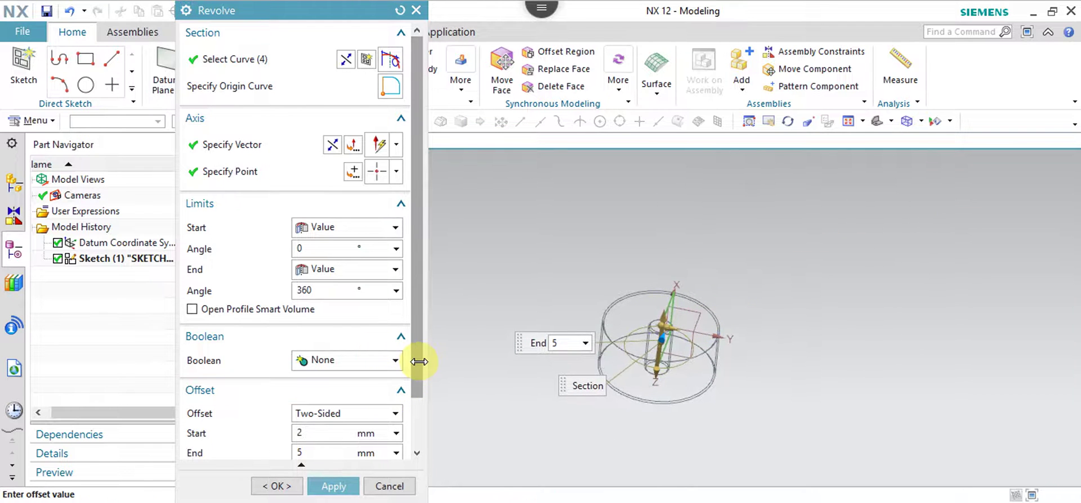
{"action": "scroll", "coordinate": [415, 366], "scroll_direction": "down", "scroll_amount": 3}
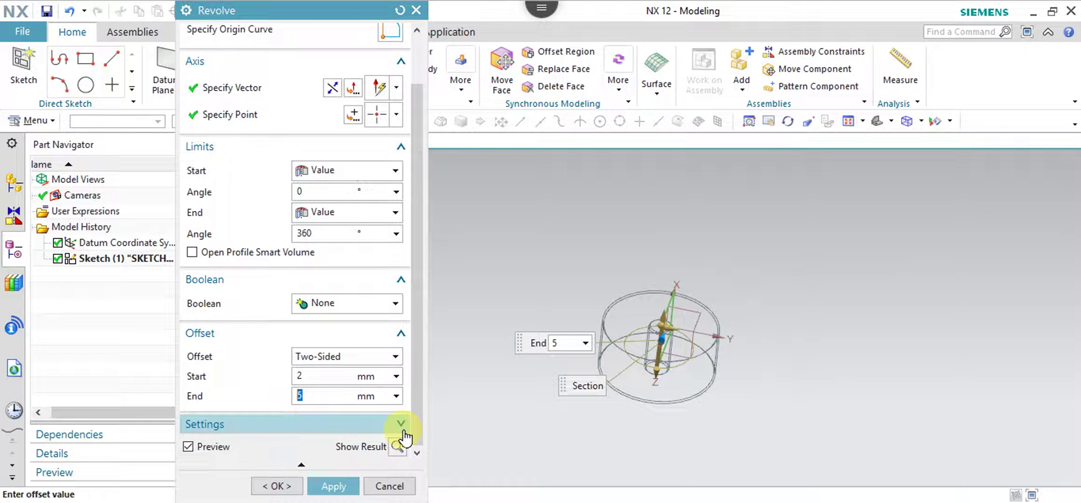
Set the revolve's Offset back to None.
{"action": "left_click", "coordinate": [395, 357]}
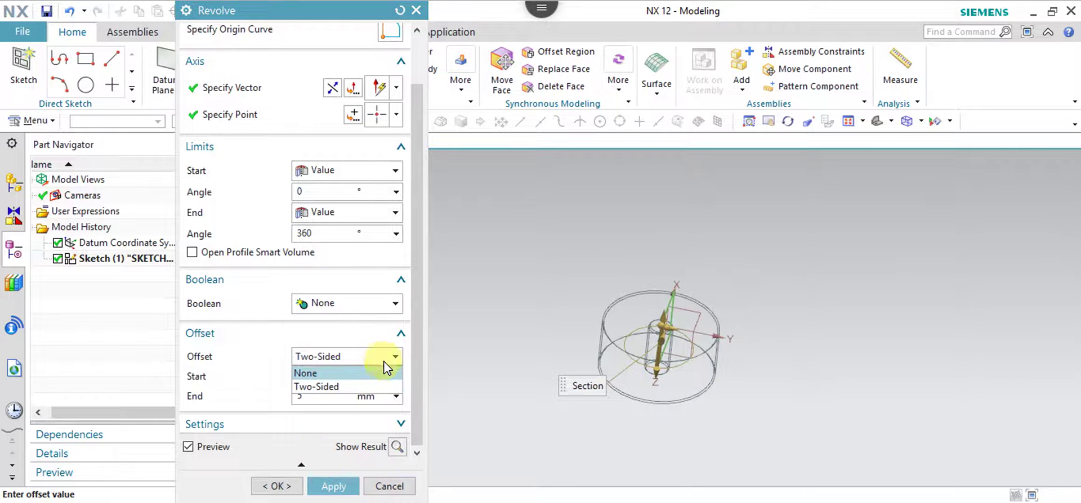
{"action": "left_click", "coordinate": [388, 359]}
{"action": "left_click", "coordinate": [393, 358]}
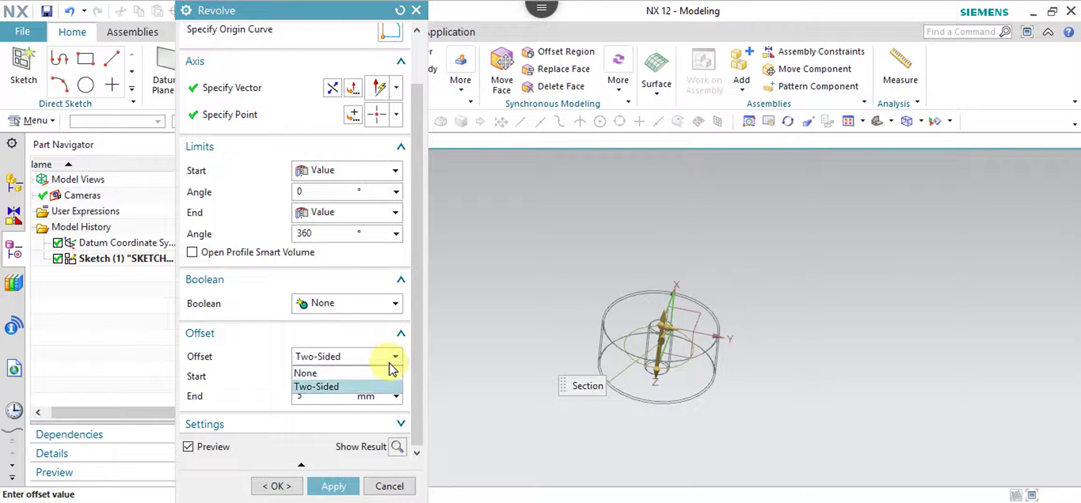
{"action": "left_click", "coordinate": [375, 376]}
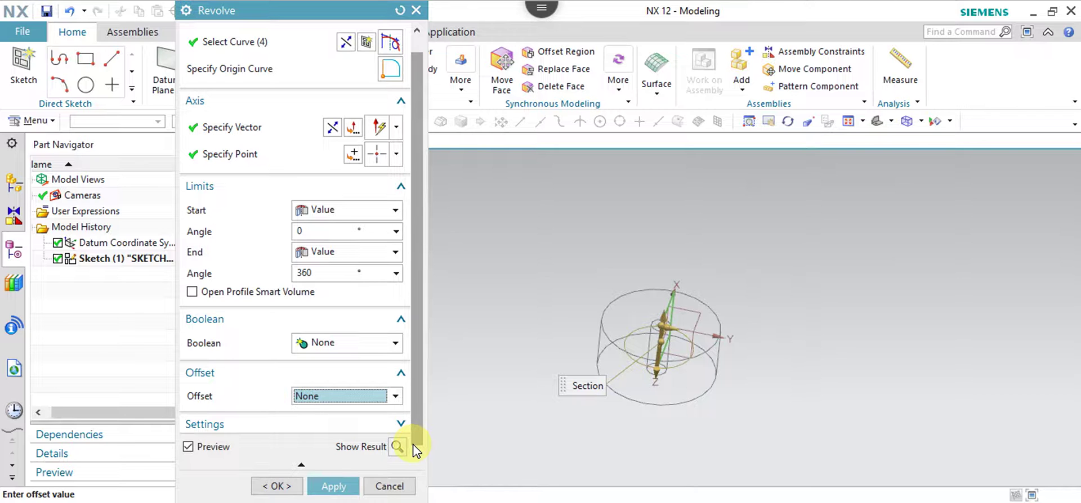
Keep Offset at None and set the revolve's Body Type to Sheet.
{"action": "left_click", "coordinate": [400, 423]}
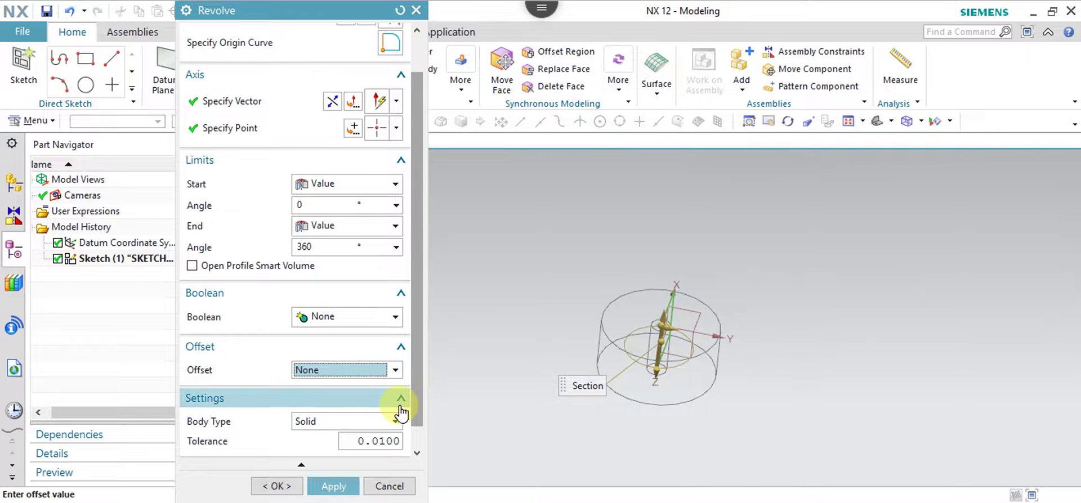
{"action": "left_click", "coordinate": [400, 401]}
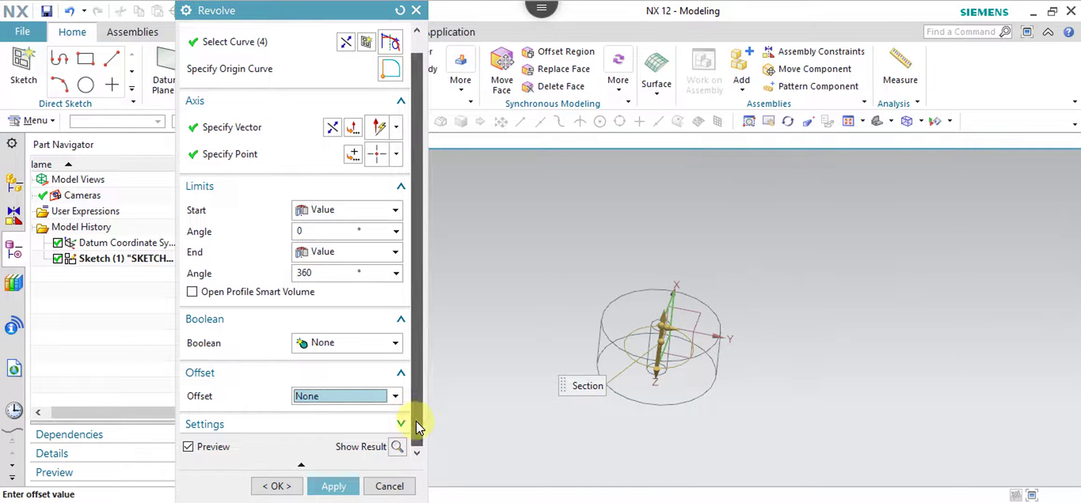
{"action": "left_click", "coordinate": [396, 396]}
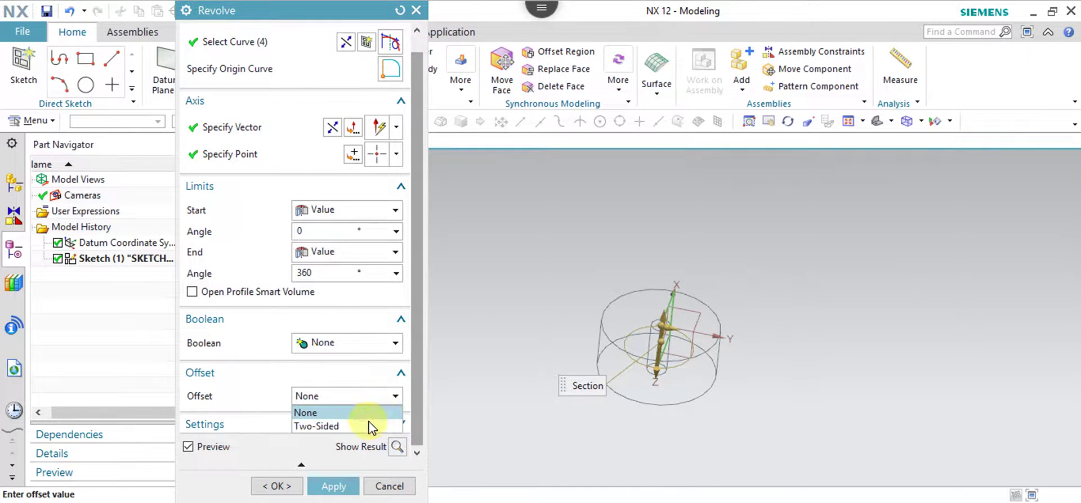
{"action": "left_click", "coordinate": [409, 400]}
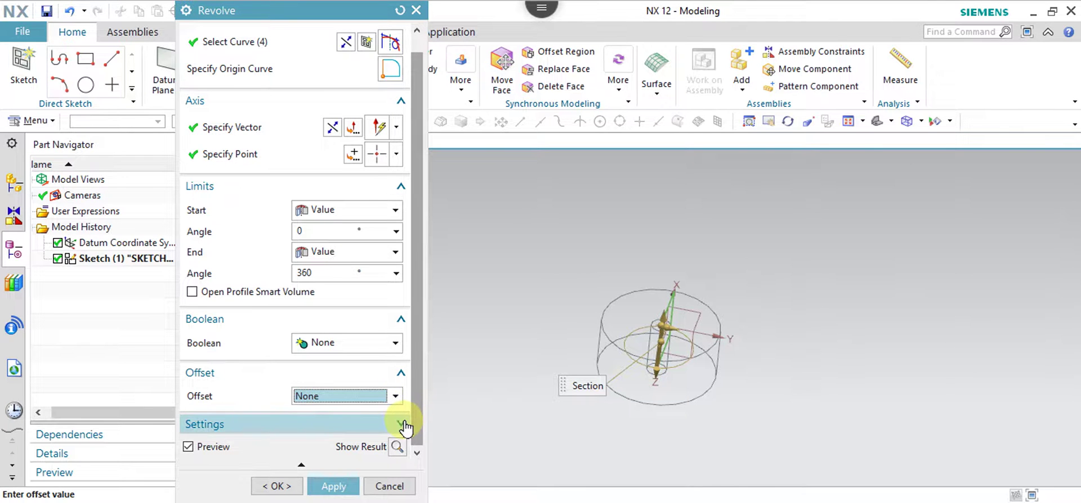
{"action": "left_click", "coordinate": [403, 424]}
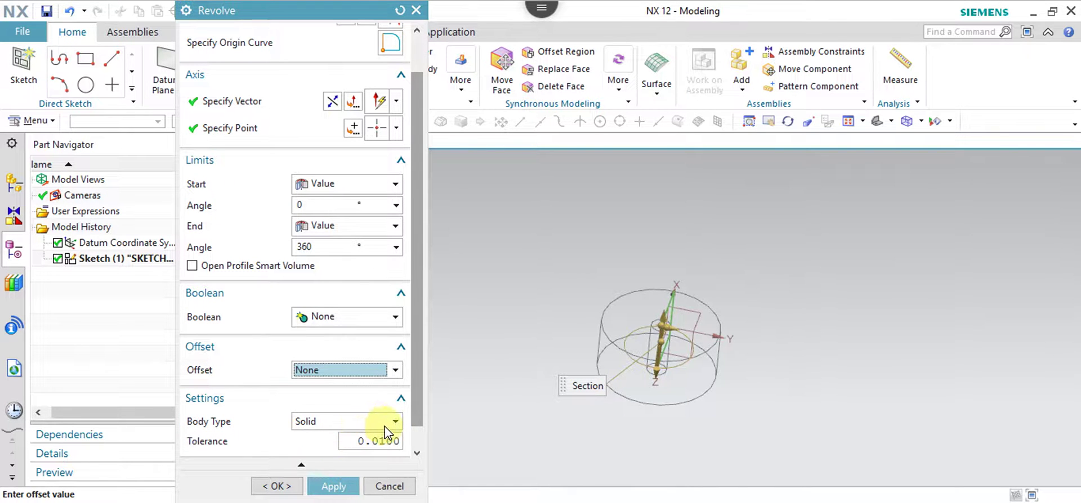
{"action": "left_click", "coordinate": [394, 422]}
{"action": "left_click", "coordinate": [372, 451]}
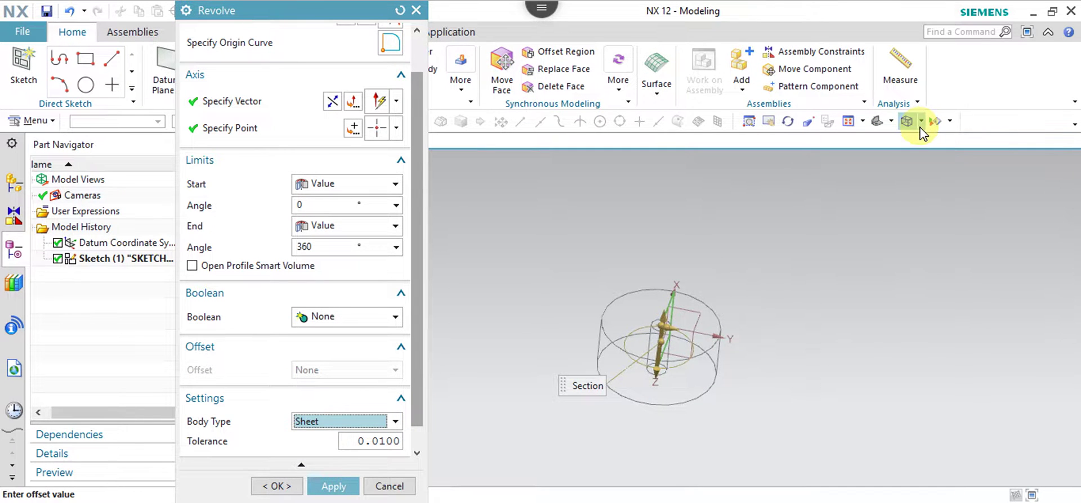
Render the model Shaded with Edges and orbit to a side-on view.
{"action": "left_click", "coordinate": [920, 125]}
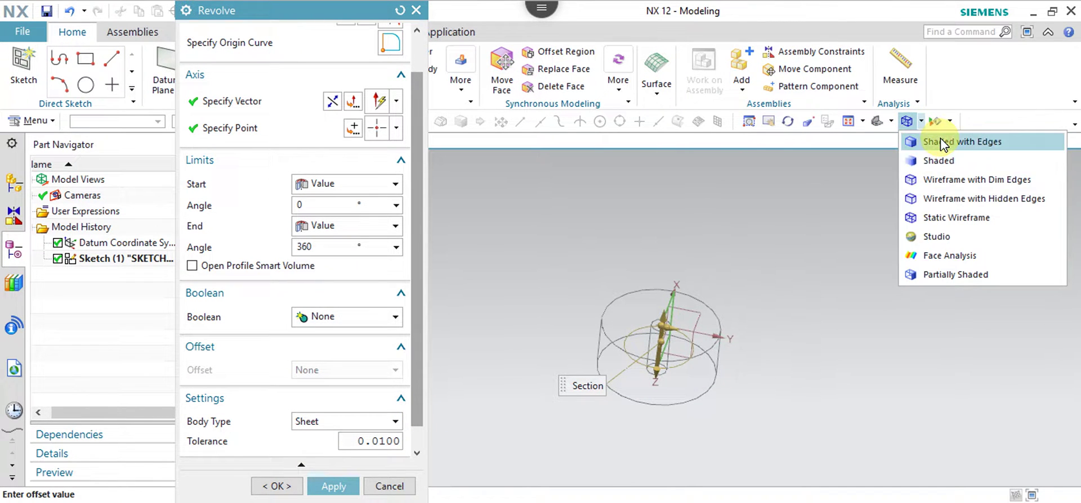
{"action": "left_click", "coordinate": [941, 144]}
{"action": "middle_click_drag", "start_coordinate": [700, 308], "coordinate": [551, 246]}
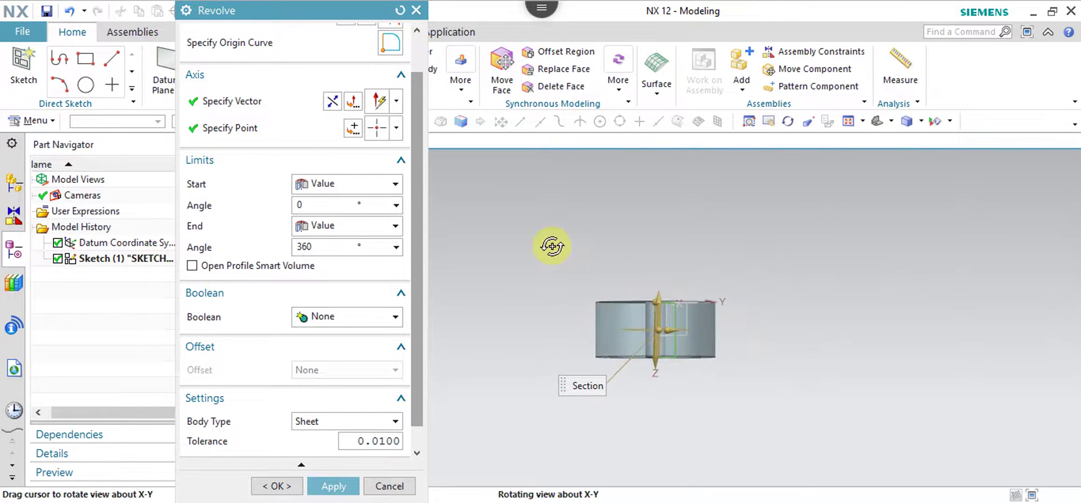
Set the End Angle to 180° and inspect the half-revolved sheet result.
{"action": "left_click", "coordinate": [328, 243]}
{"action": "type", "text": "180"}
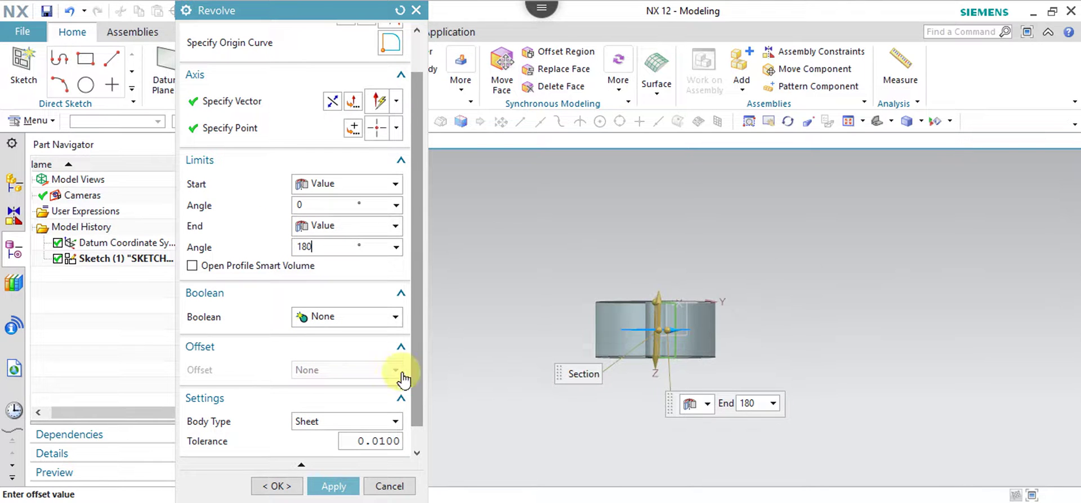
{"action": "scroll", "coordinate": [411, 416], "scroll_direction": "down", "scroll_amount": 1}
{"action": "left_click", "coordinate": [397, 446]}
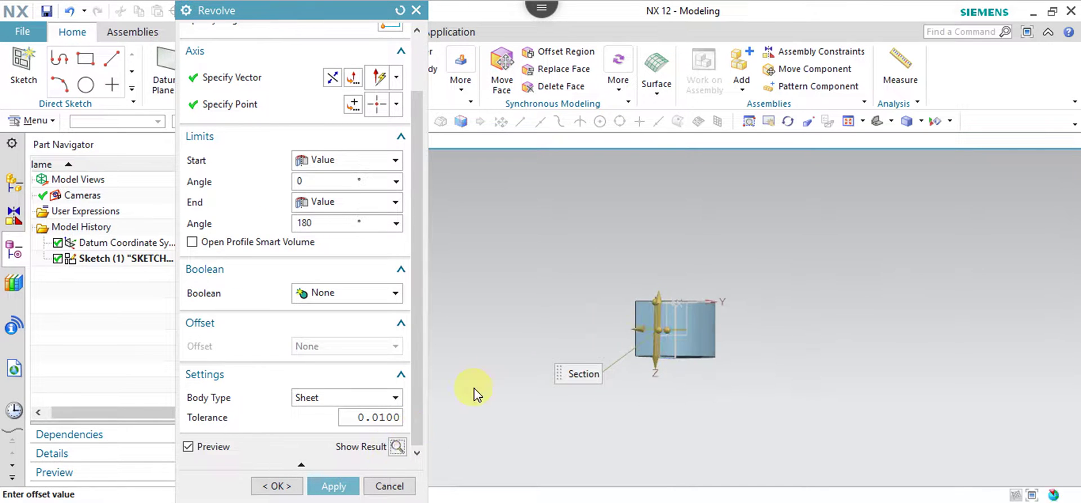
{"action": "middle_click_drag", "start_coordinate": [583, 338], "coordinate": [658, 338]}
{"action": "scroll", "coordinate": [699, 338], "scroll_direction": "up", "scroll_amount": 5}
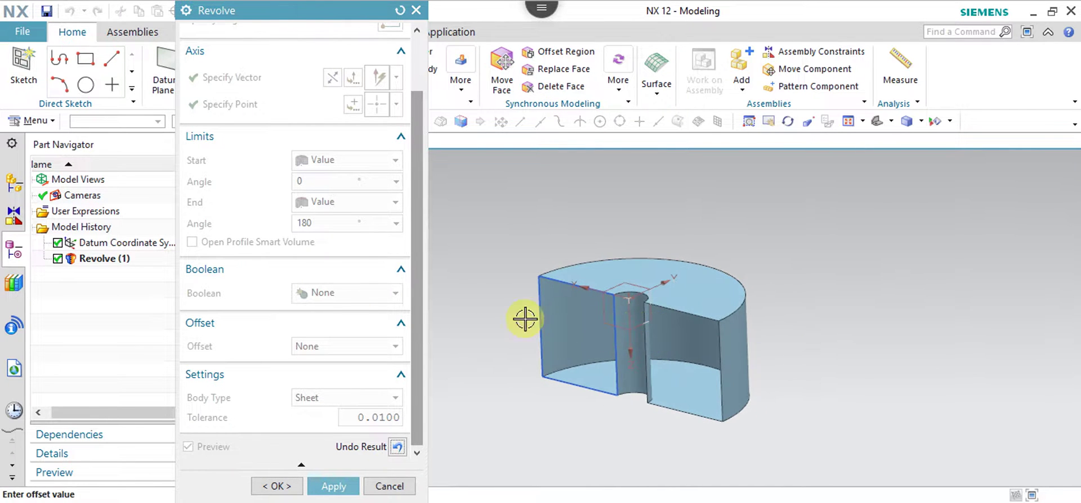
Undo the result and set the revolve to a Solid body with two-sided offset, start 2, end 5.
{"action": "left_click", "coordinate": [396, 446]}
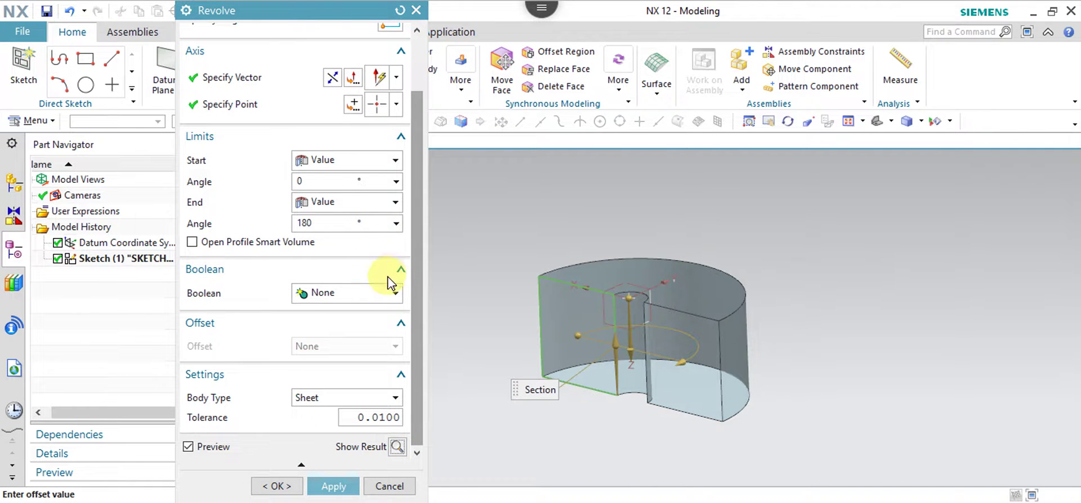
{"action": "left_click", "coordinate": [368, 401]}
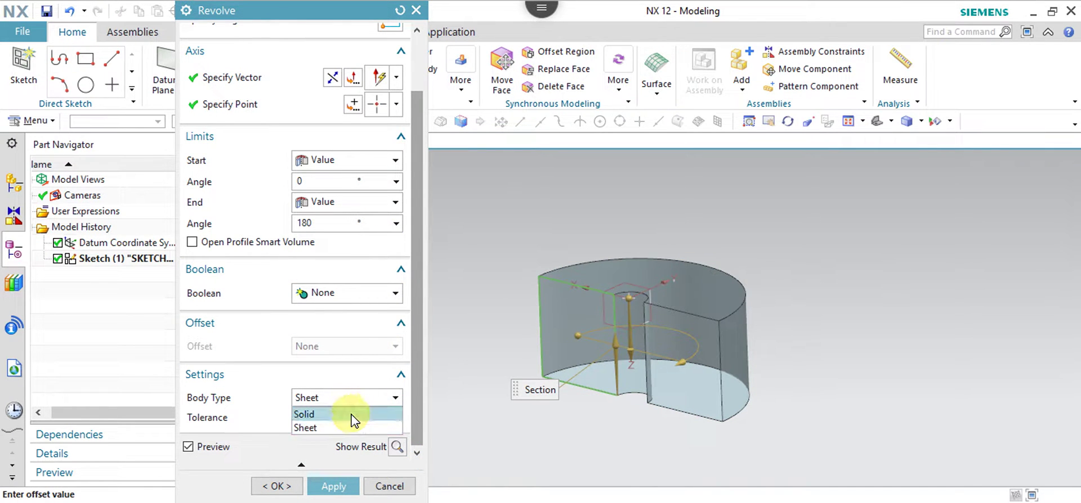
{"action": "left_click", "coordinate": [358, 412]}
{"action": "left_click", "coordinate": [383, 352]}
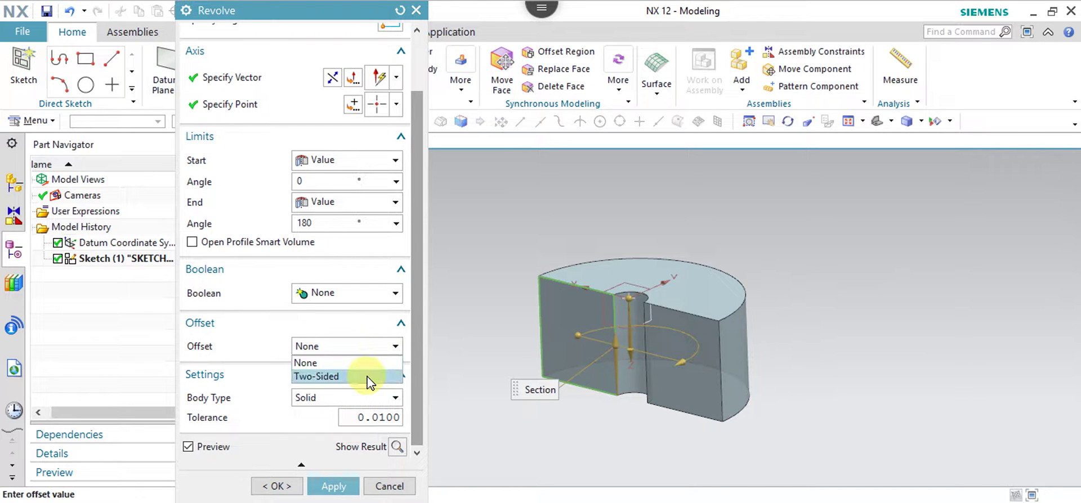
{"action": "left_click", "coordinate": [369, 377]}
{"action": "scroll", "coordinate": [718, 341], "scroll_direction": "down", "scroll_amount": 3}
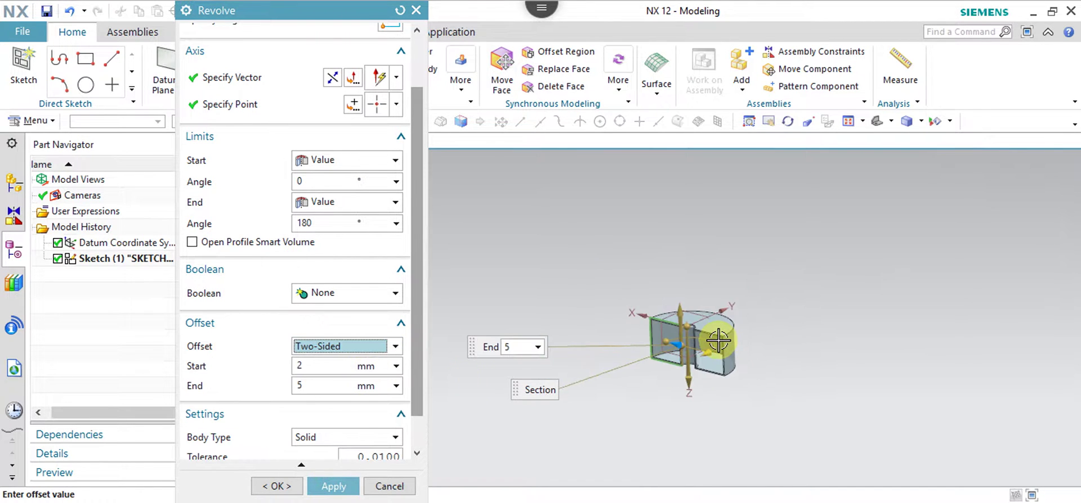
{"action": "scroll", "coordinate": [718, 341], "scroll_direction": "up", "scroll_amount": 5}
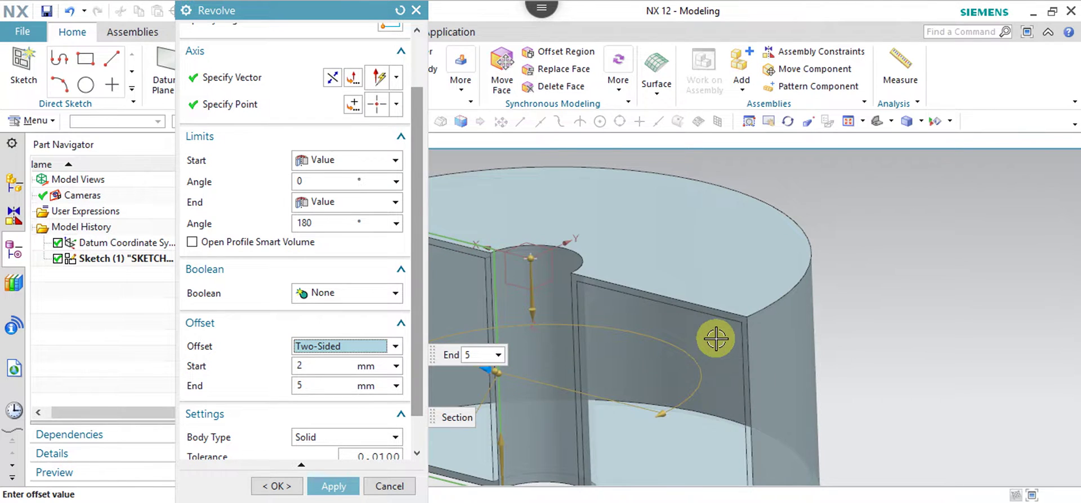
{"action": "middle_click_drag", "start_coordinate": [718, 340], "coordinate": [363, 378]}
{"action": "scroll", "coordinate": [608, 241], "scroll_direction": "down", "scroll_amount": 3}
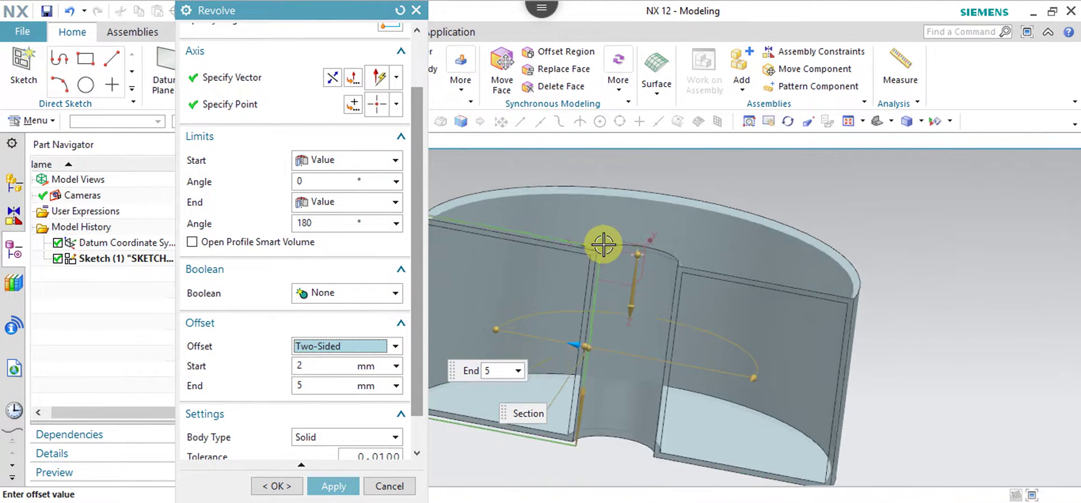
{"action": "scroll", "coordinate": [606, 247], "scroll_direction": "up", "scroll_amount": 5}
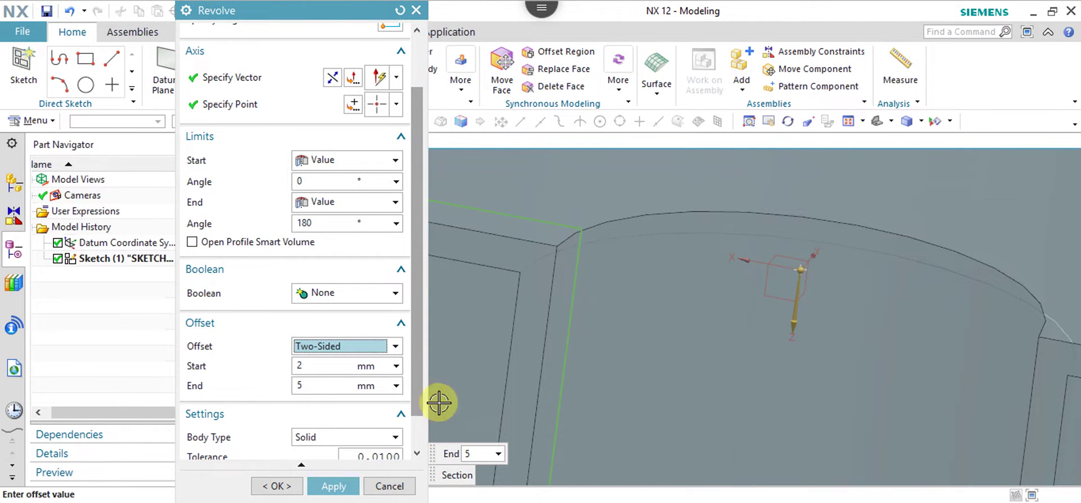
Create the revolve as Revolve (1), then select the new thin-walled body to check it and deselect.
{"action": "left_click", "coordinate": [291, 477]}
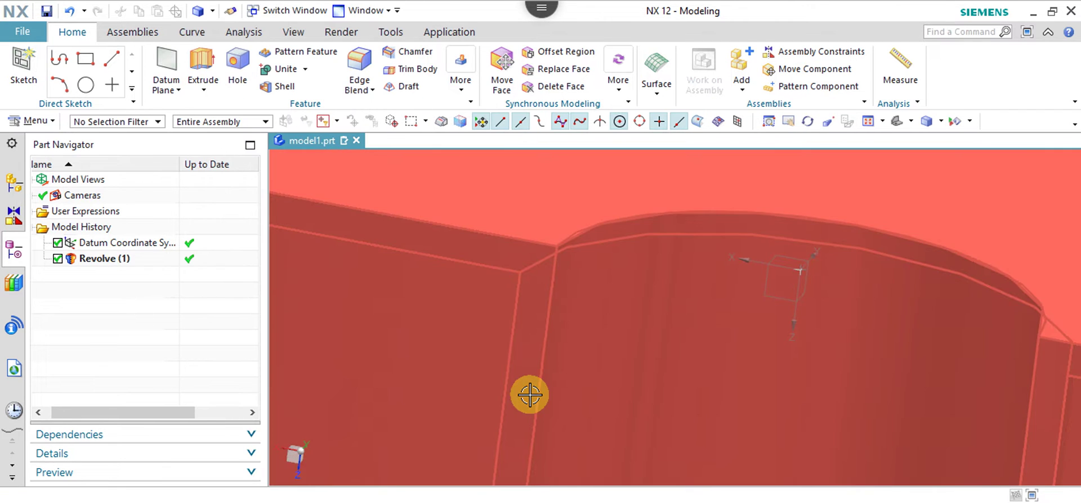
{"action": "scroll", "coordinate": [530, 395], "scroll_direction": "down", "scroll_amount": 5}
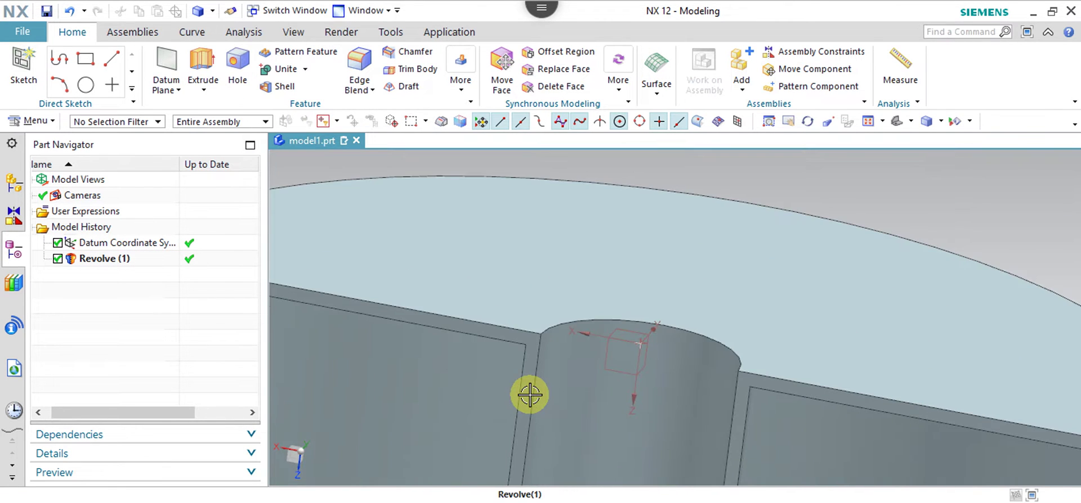
{"action": "left_click", "coordinate": [645, 475]}
{"action": "scroll", "coordinate": [646, 474], "scroll_direction": "down", "scroll_amount": 3}
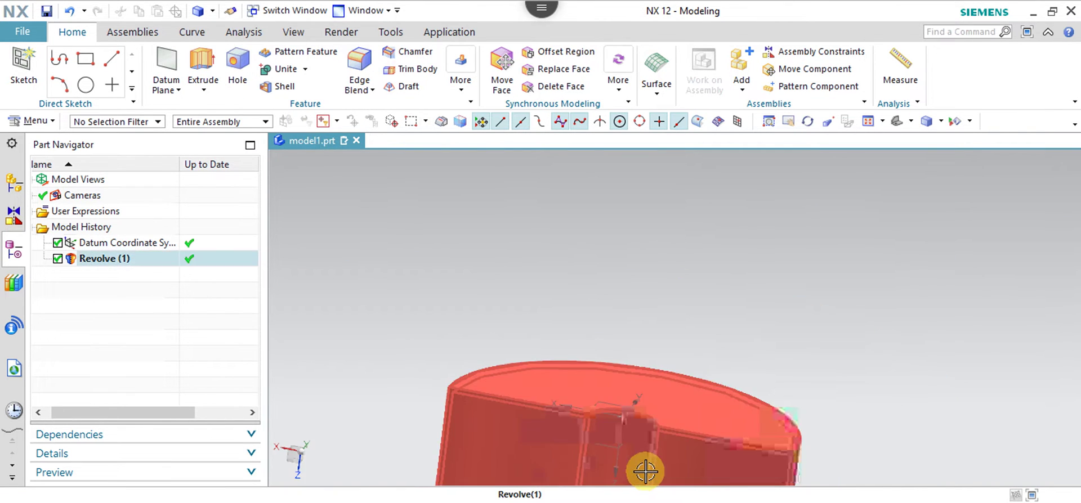
{"action": "left_click", "coordinate": [501, 401]}
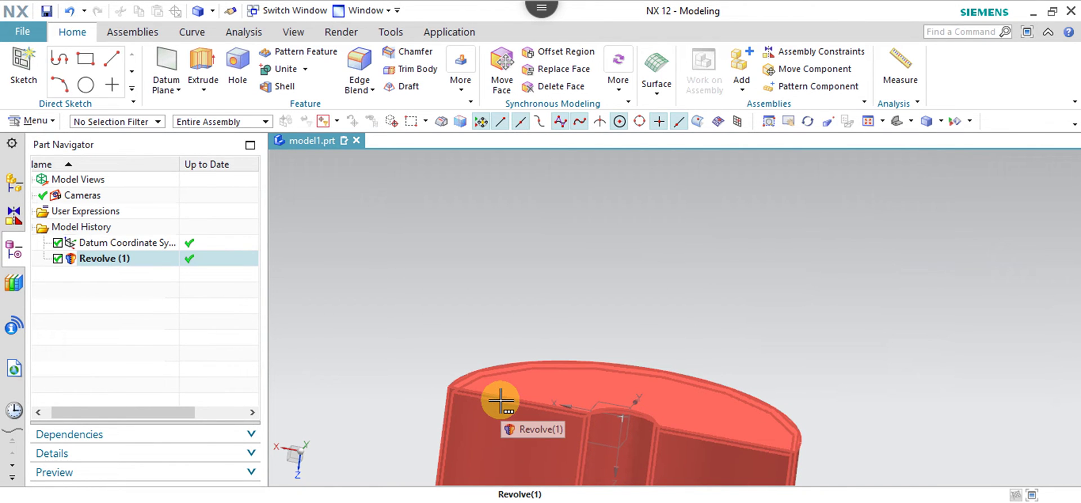
{"action": "key", "text": "Escape"}
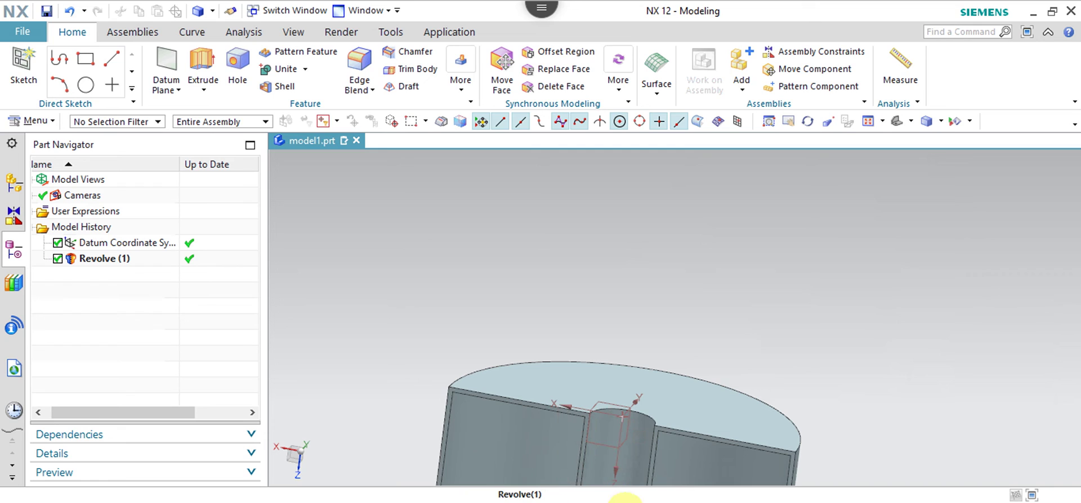